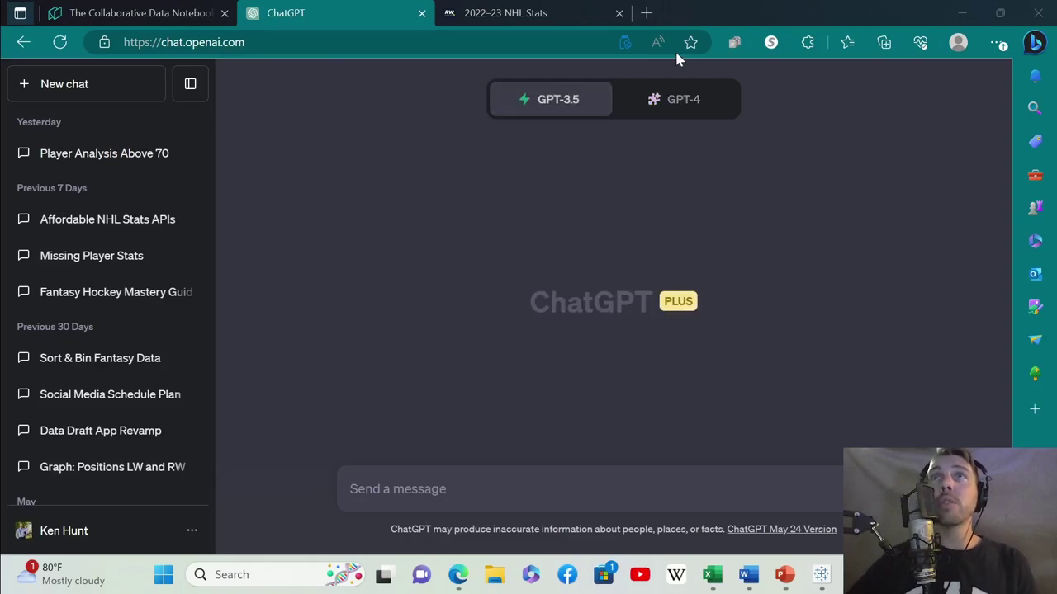
Switch the chat to GPT-4 with plugins and confirm Noteable is installed and the only enabled plugin.
{"action": "left_click", "coordinate": [679, 103]}
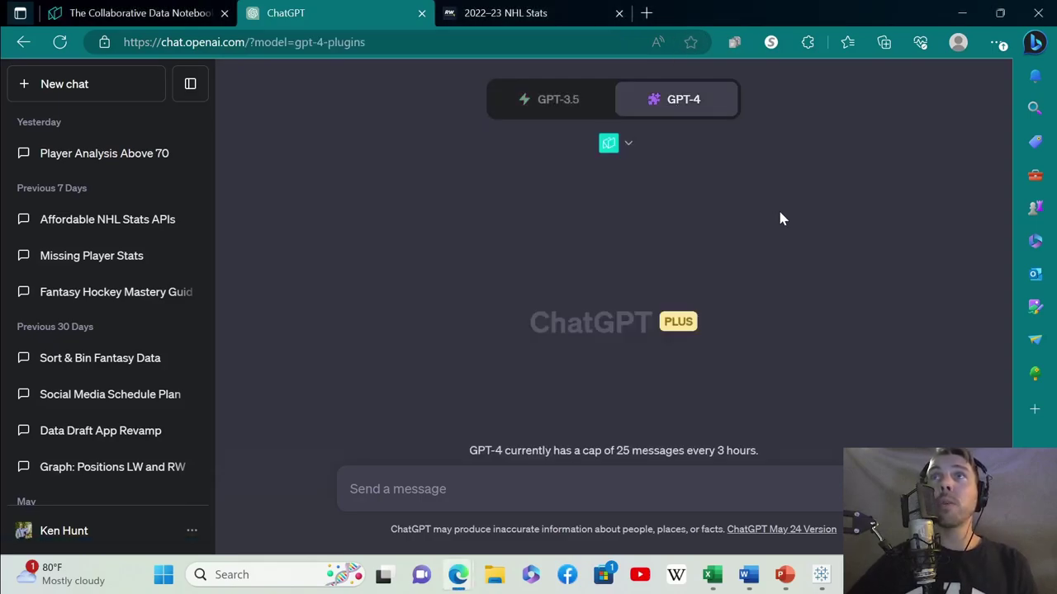
{"action": "left_click", "coordinate": [630, 144]}
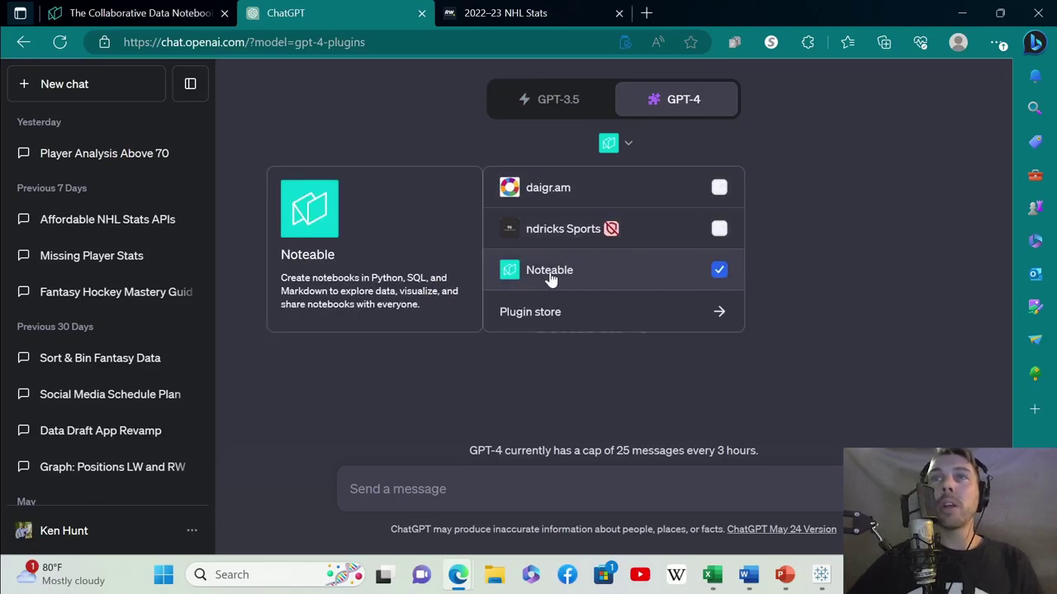
{"action": "left_click", "coordinate": [590, 312]}
{"action": "left_click", "coordinate": [401, 184]}
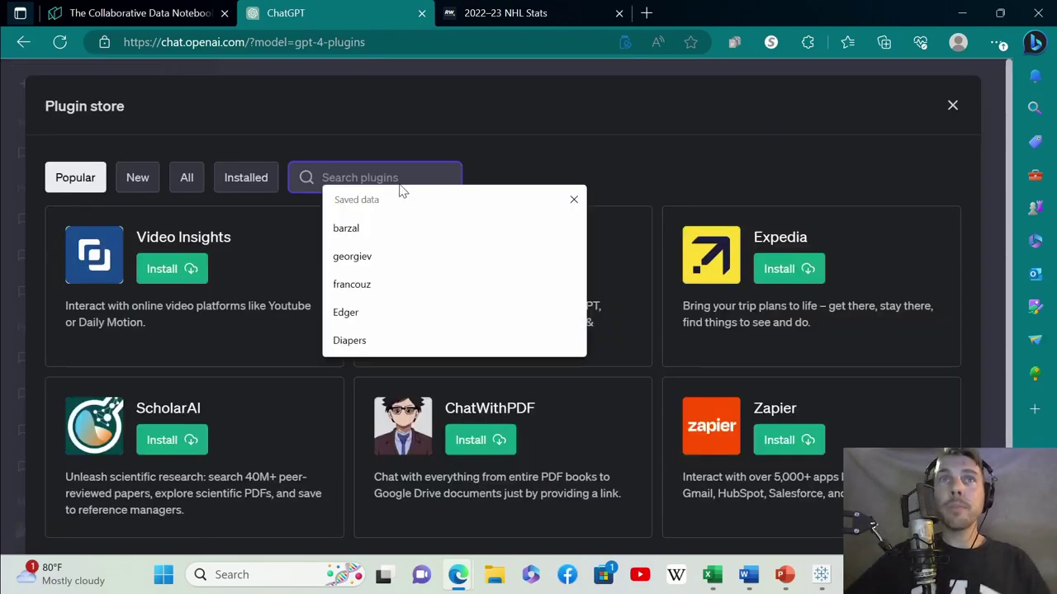
{"action": "type", "text": "noteable"}
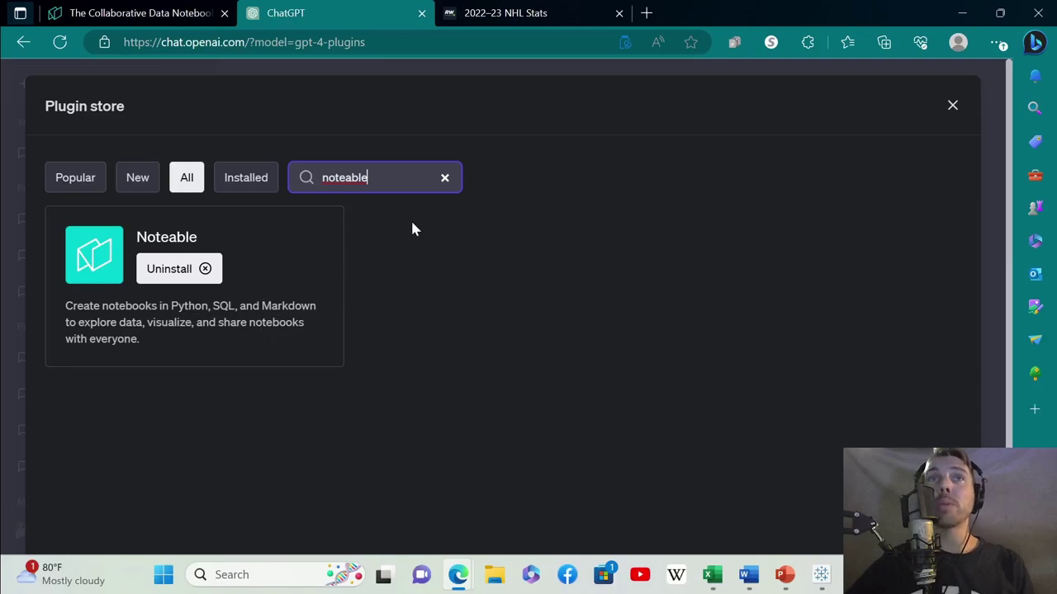
{"action": "left_click", "coordinate": [444, 179]}
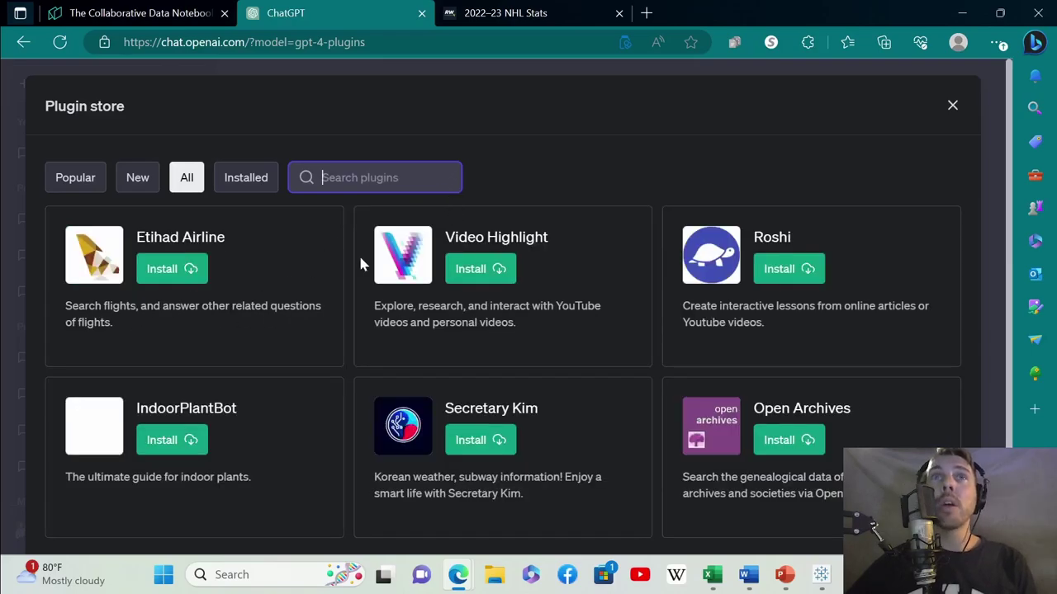
{"action": "left_click", "coordinate": [952, 105]}
{"action": "left_click", "coordinate": [630, 146]}
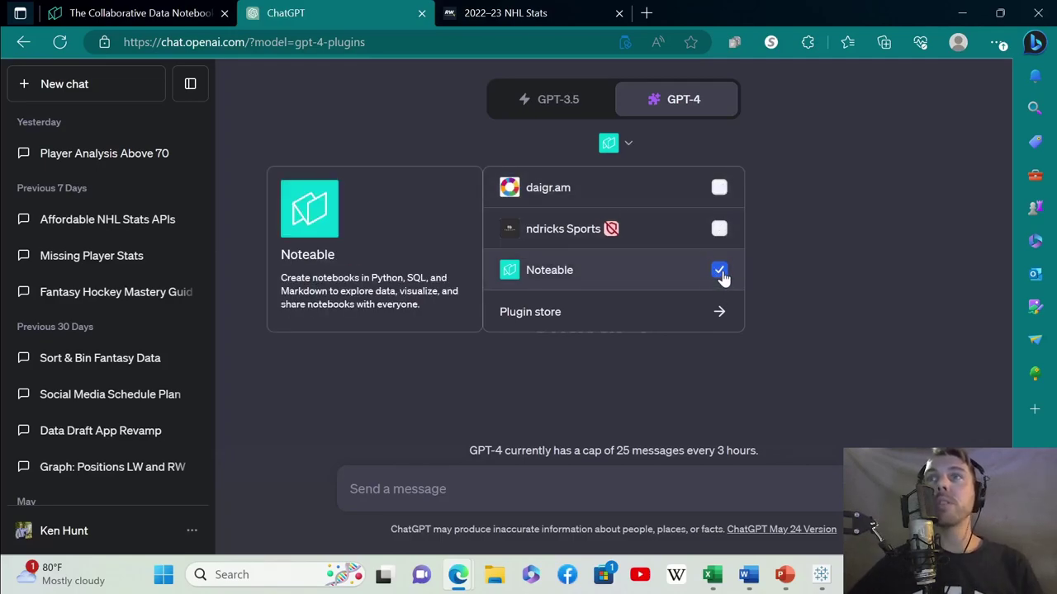
{"action": "left_click", "coordinate": [797, 274]}
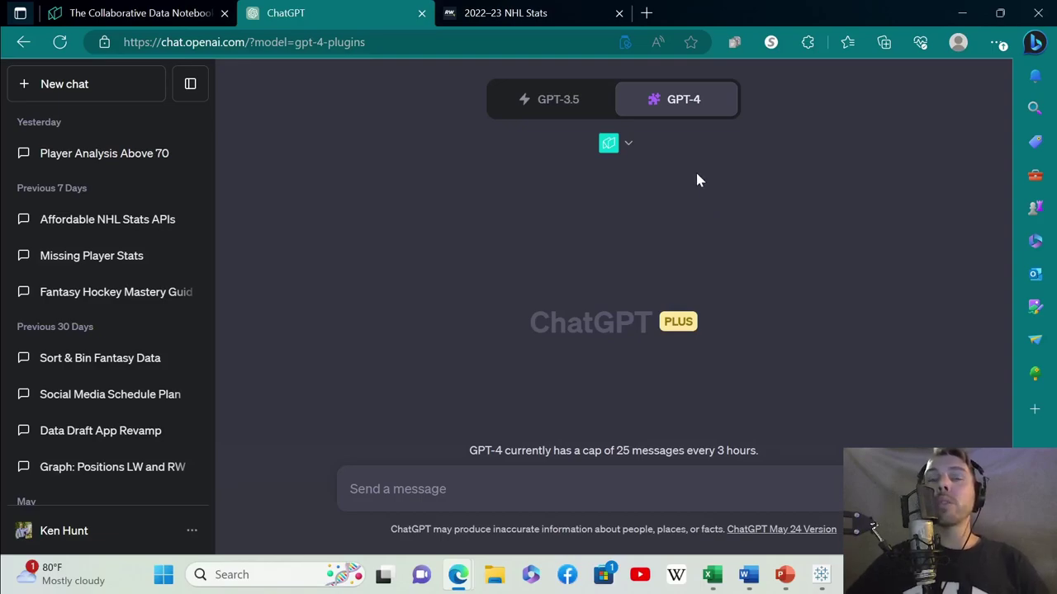
Export RotoWire's 2022–23 NHL player stats table to Excel as nhl-stats (4).xlsx.
{"action": "left_click", "coordinate": [555, 16]}
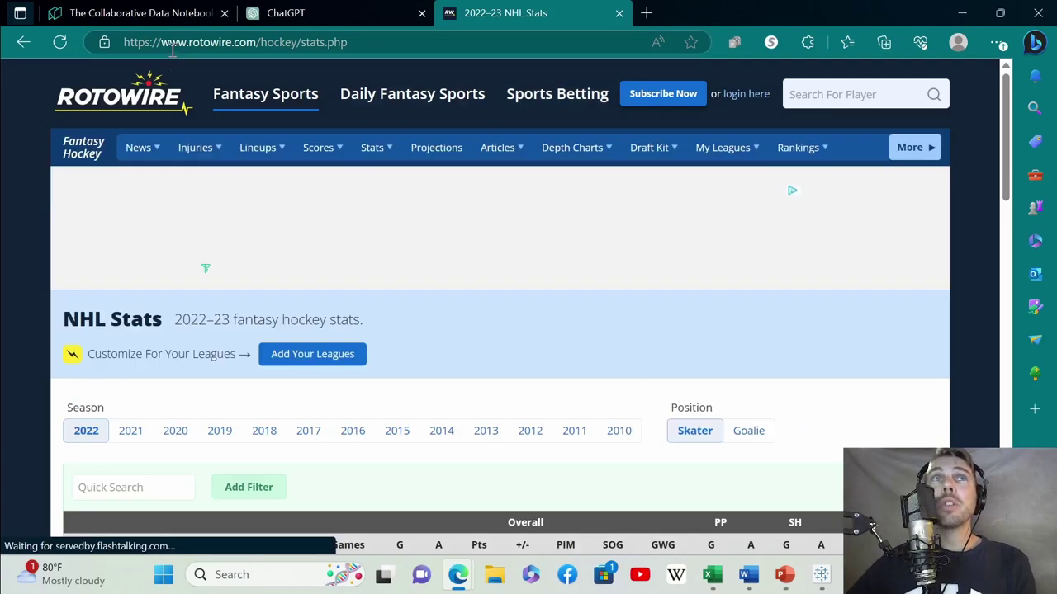
{"action": "mouse_move", "coordinate": [252, 98]}
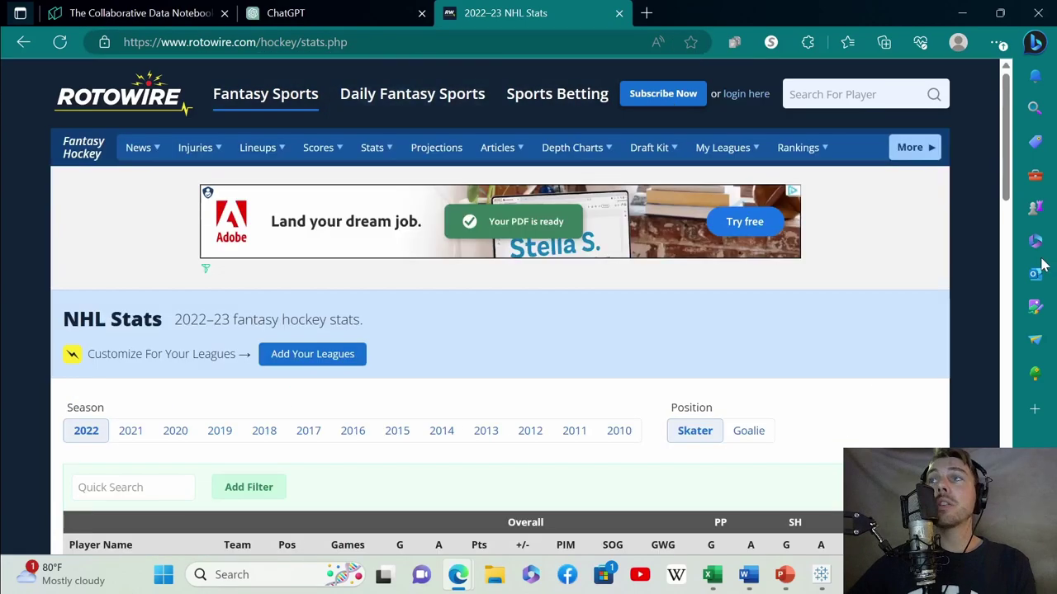
{"action": "scroll", "coordinate": [979, 261], "scroll_direction": "down", "scroll_amount": 1}
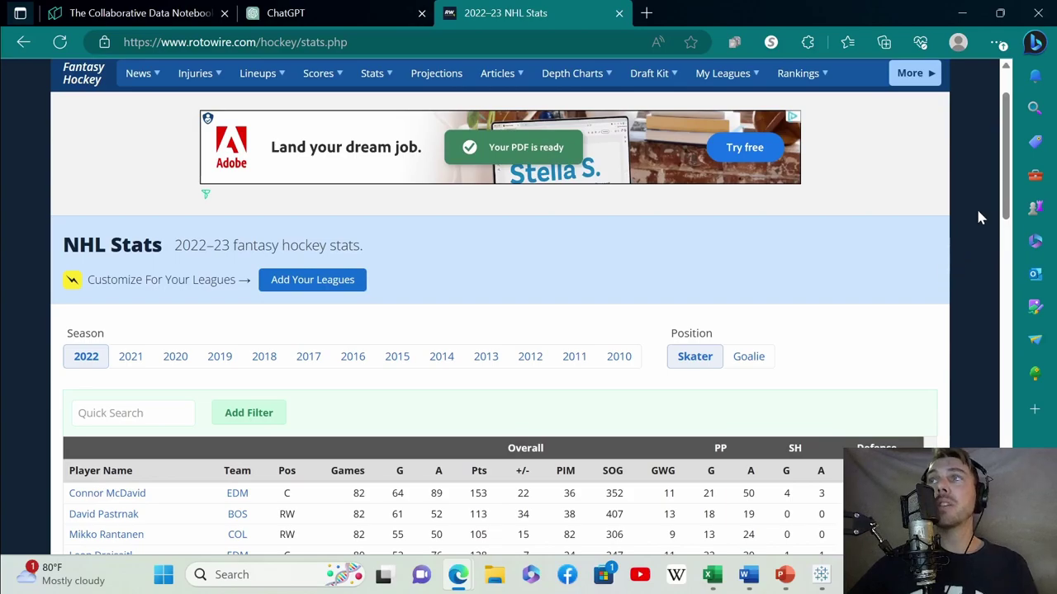
{"action": "left_click_drag", "start_coordinate": [1007, 191], "coordinate": [1011, 283]}
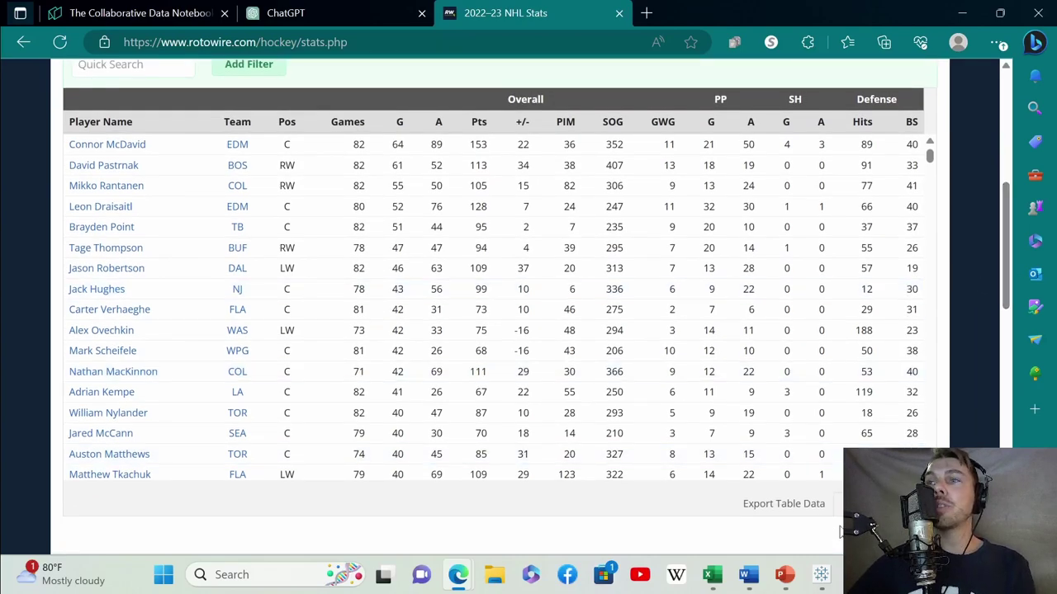
{"action": "mouse_move", "coordinate": [837, 514]}
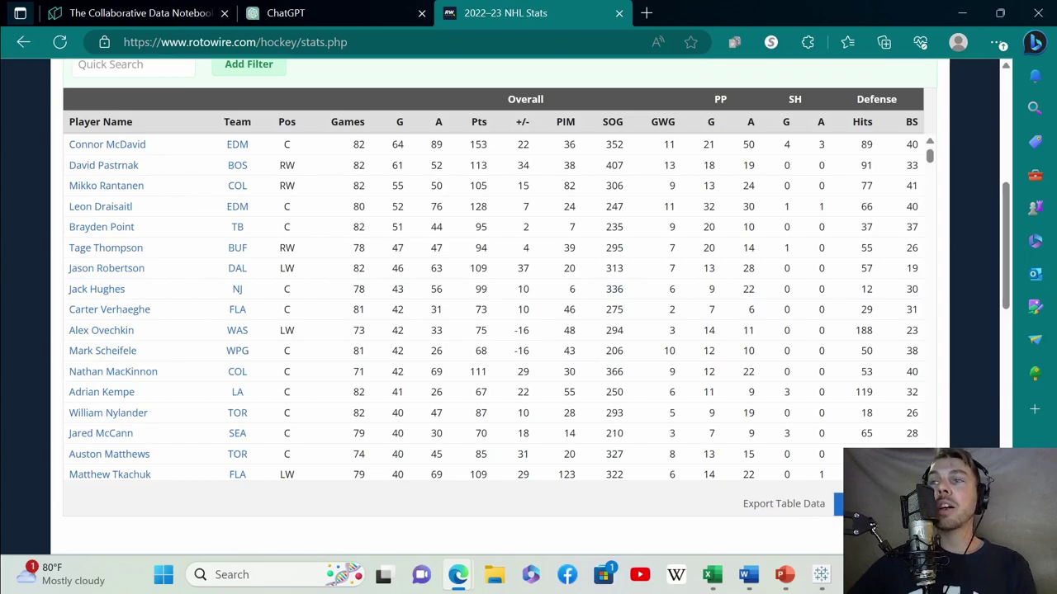
{"action": "left_click", "coordinate": [837, 505]}
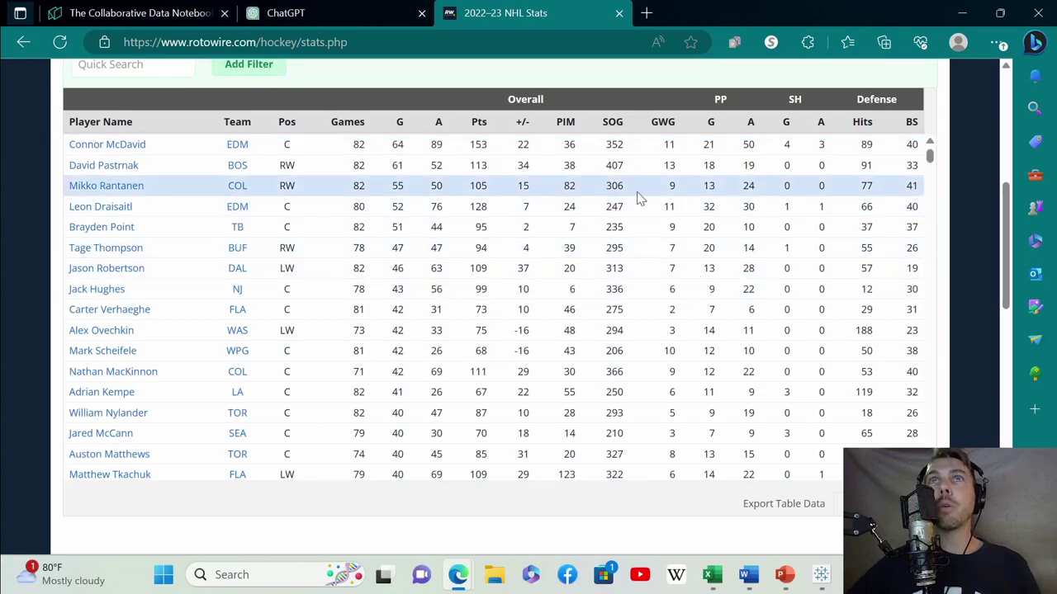
On the Noteable site, dismiss the ChatGPT Plugin banner to reveal the GPT Fantasy Stats space.
{"action": "left_click", "coordinate": [193, 23]}
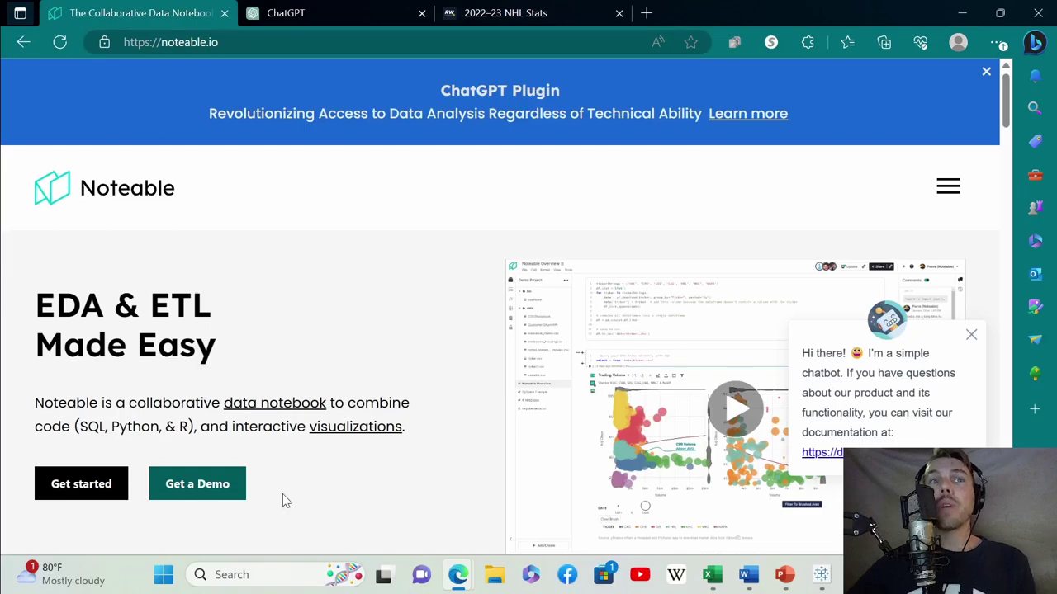
{"action": "scroll", "coordinate": [289, 493], "scroll_direction": "down", "scroll_amount": 1}
{"action": "scroll", "coordinate": [289, 489], "scroll_direction": "down", "scroll_amount": 3}
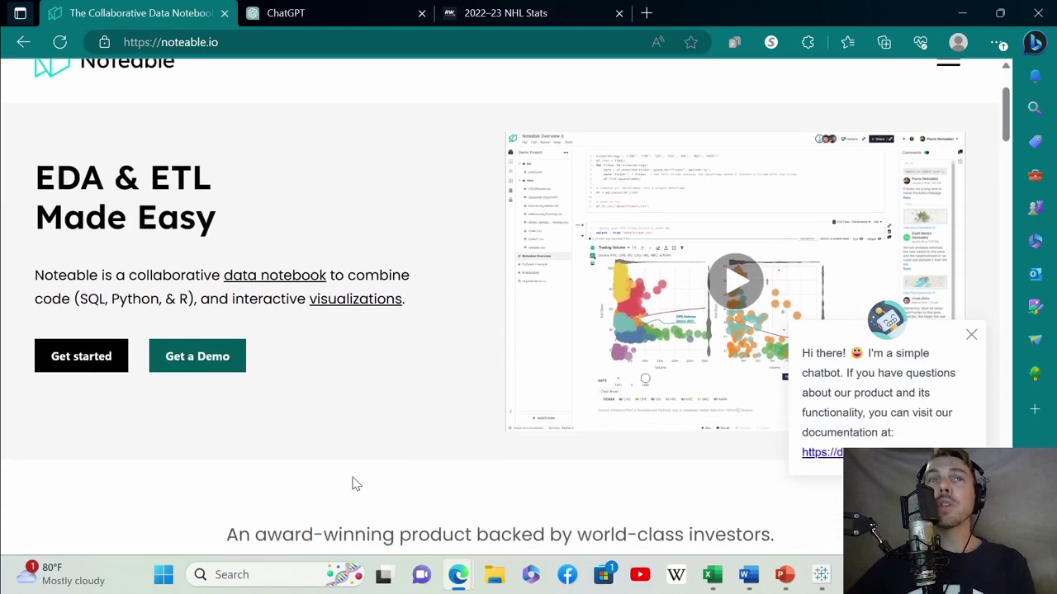
{"action": "scroll", "coordinate": [347, 476], "scroll_direction": "up", "scroll_amount": 4}
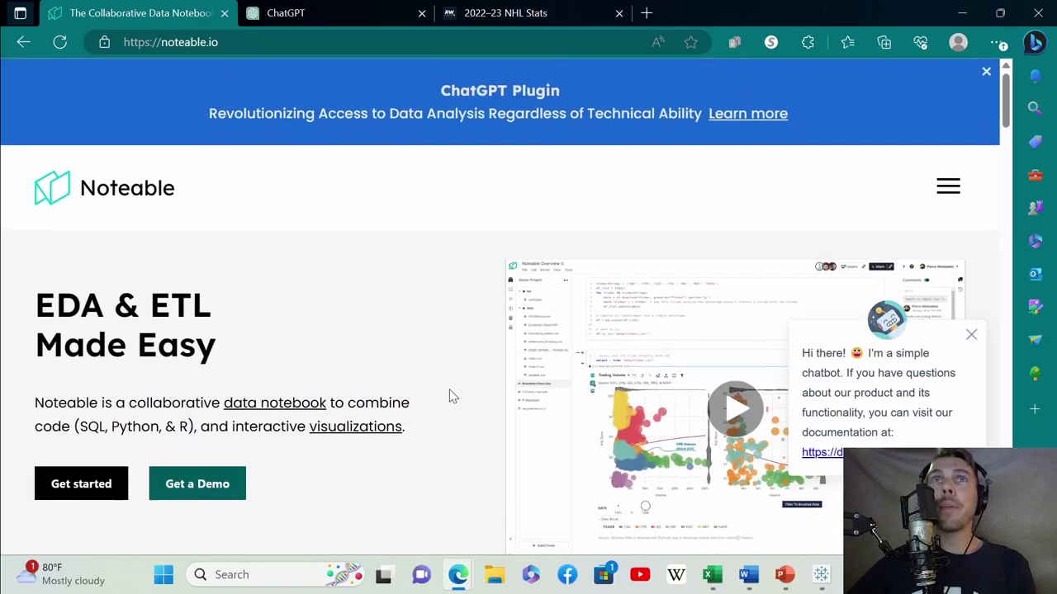
{"action": "left_click", "coordinate": [985, 74]}
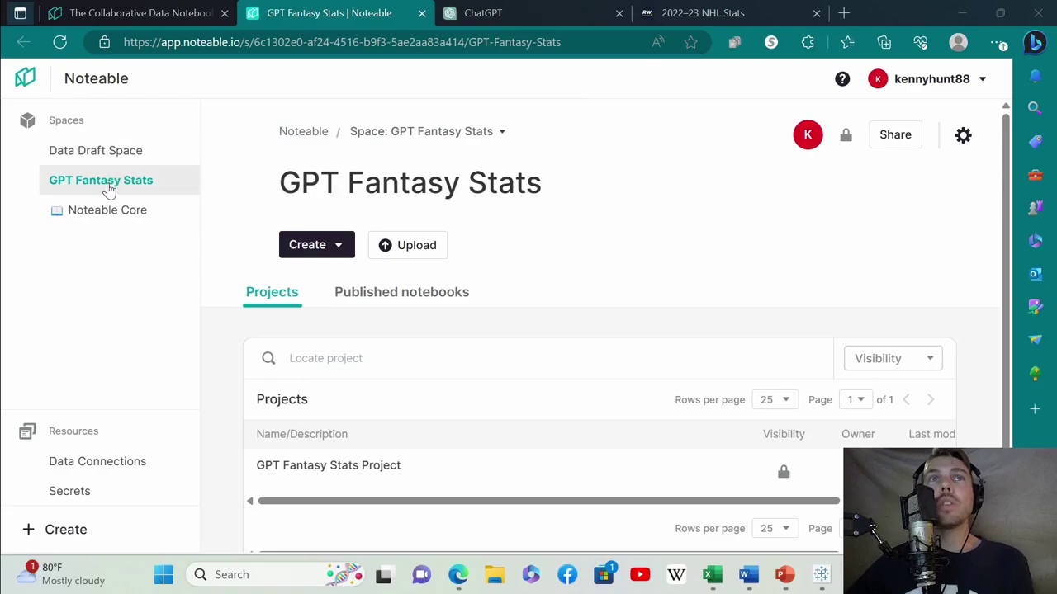
Open the GPT Fantasy Stats Project from its space.
{"action": "left_click", "coordinate": [335, 247]}
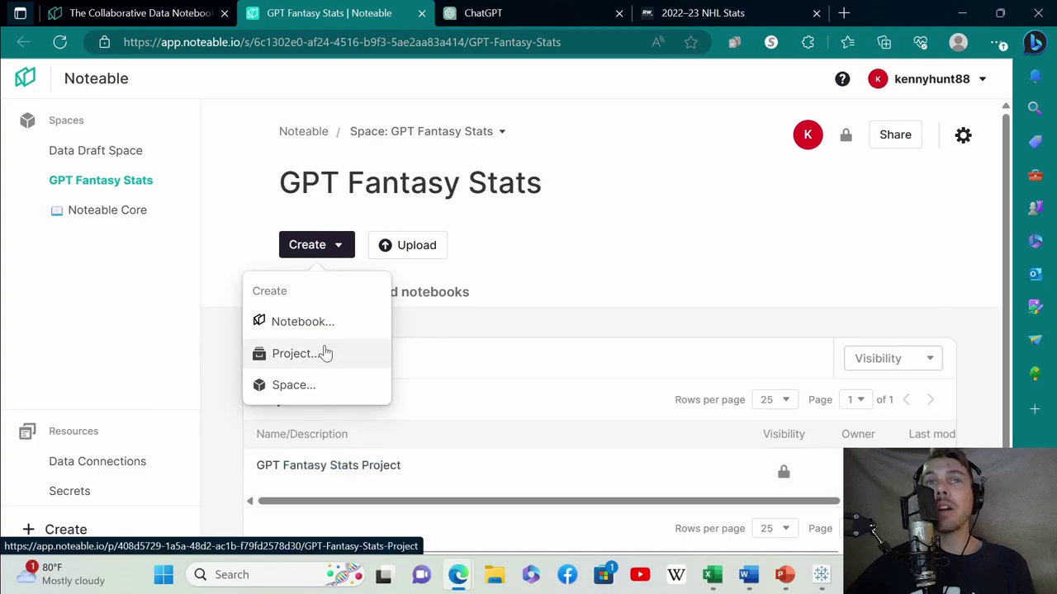
{"action": "left_click", "coordinate": [601, 254]}
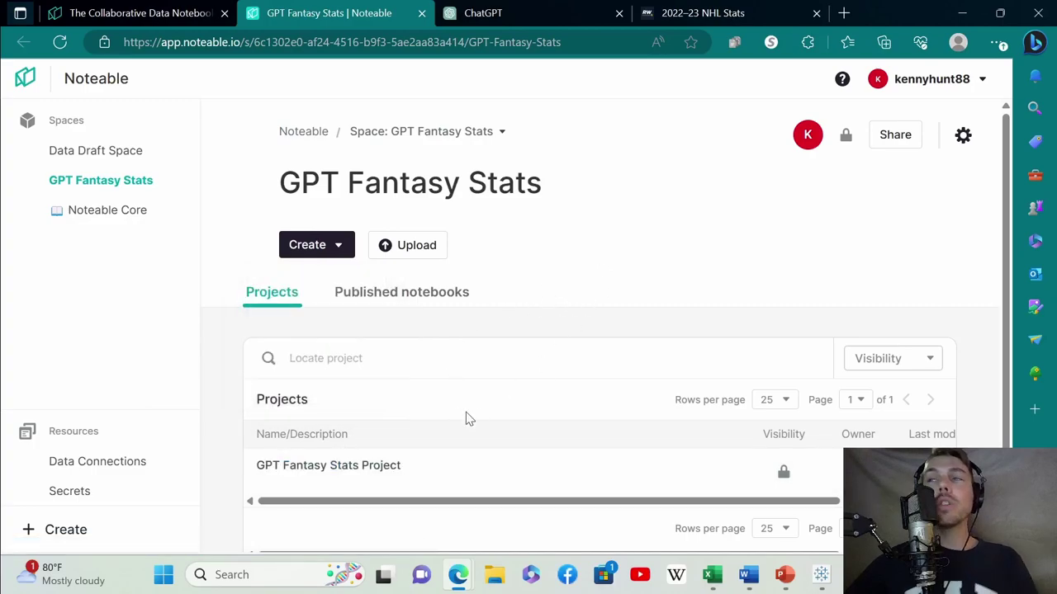
{"action": "left_click", "coordinate": [400, 467]}
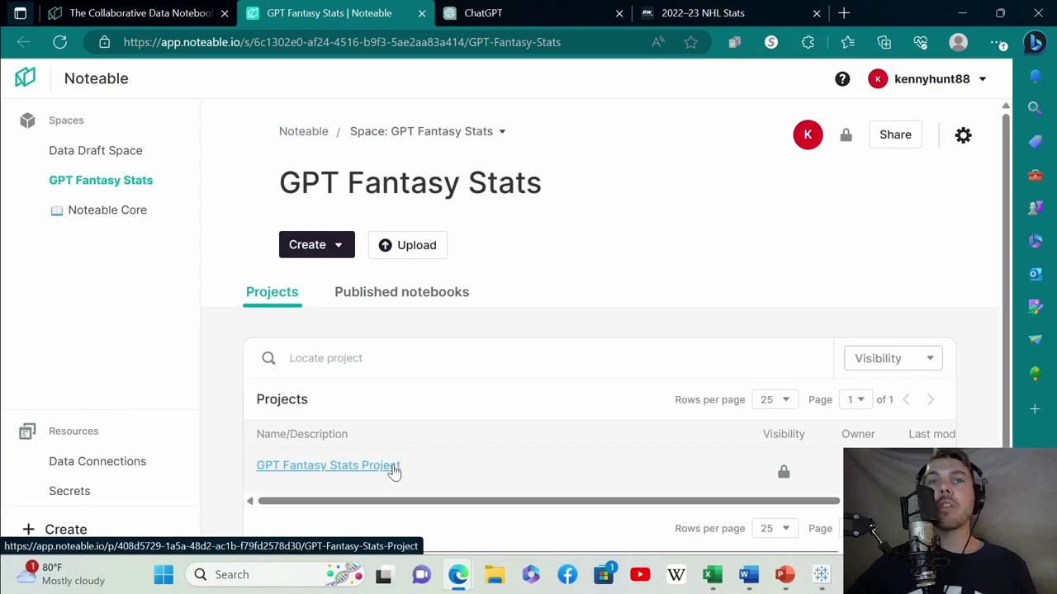
{"action": "scroll", "coordinate": [458, 394], "scroll_direction": "down", "scroll_amount": 1}
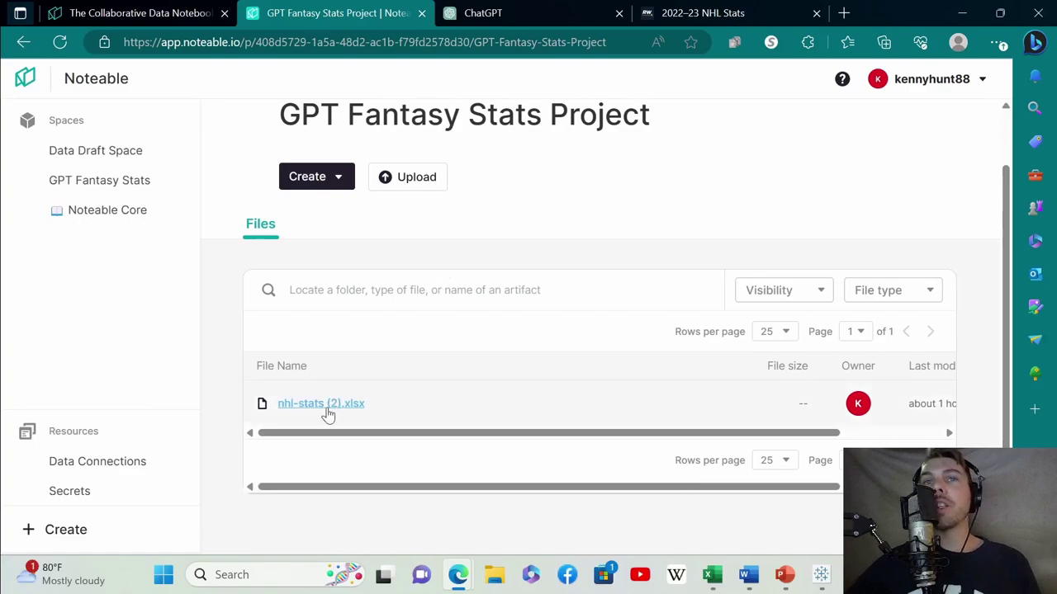
Check the project's import dialog without uploading, leaving nhl-stats (2).xlsx as the only file.
{"action": "left_click", "coordinate": [410, 177]}
{"action": "left_click", "coordinate": [389, 385]}
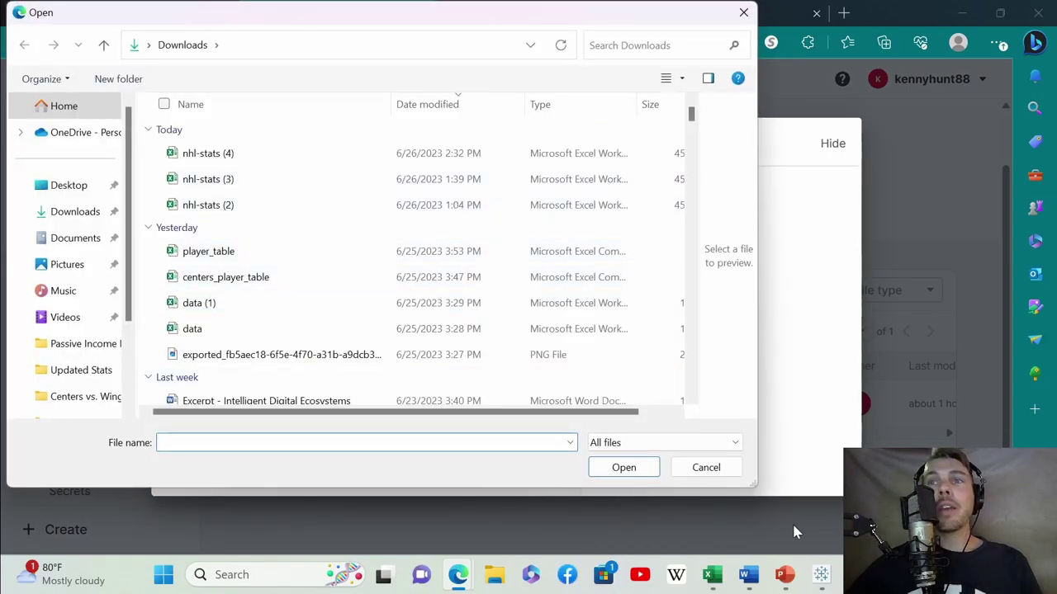
{"action": "left_click", "coordinate": [712, 468]}
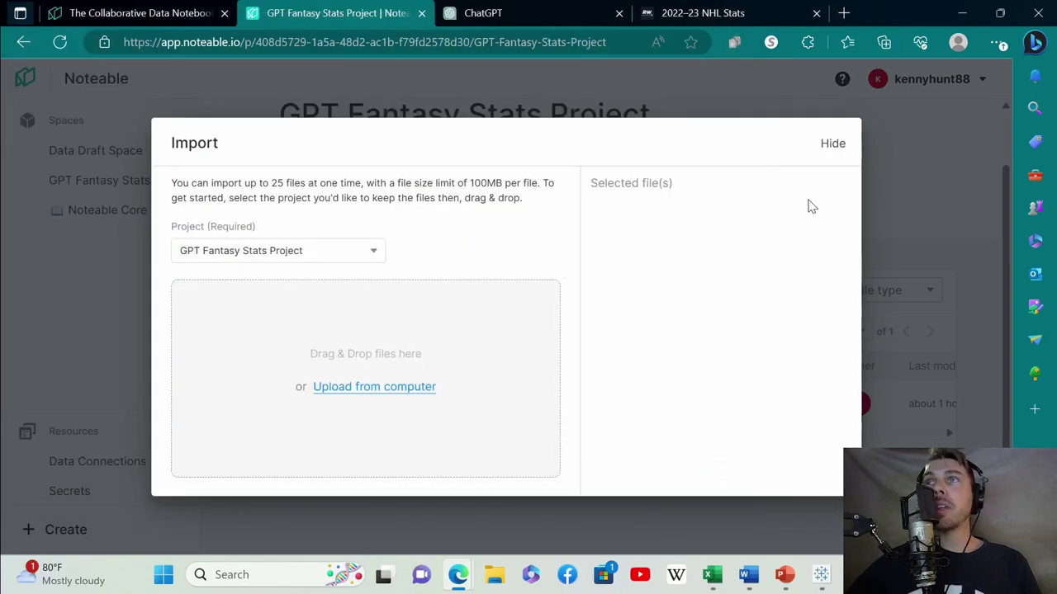
{"action": "left_click", "coordinate": [832, 144]}
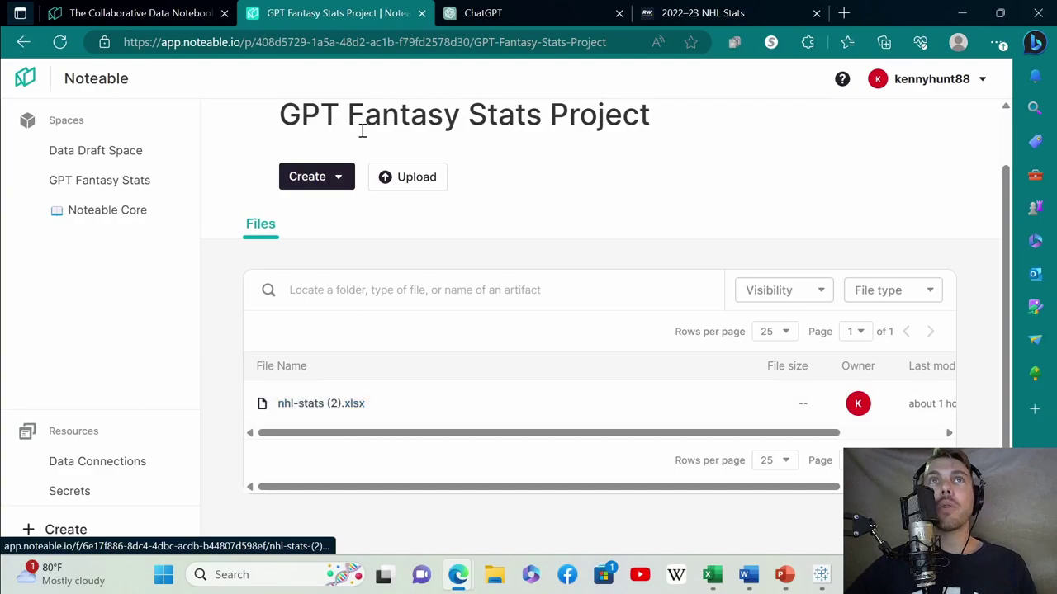
Copy the Noteable project's URL from the address bar.
{"action": "left_click", "coordinate": [388, 42]}
{"action": "right_click", "coordinate": [389, 47]}
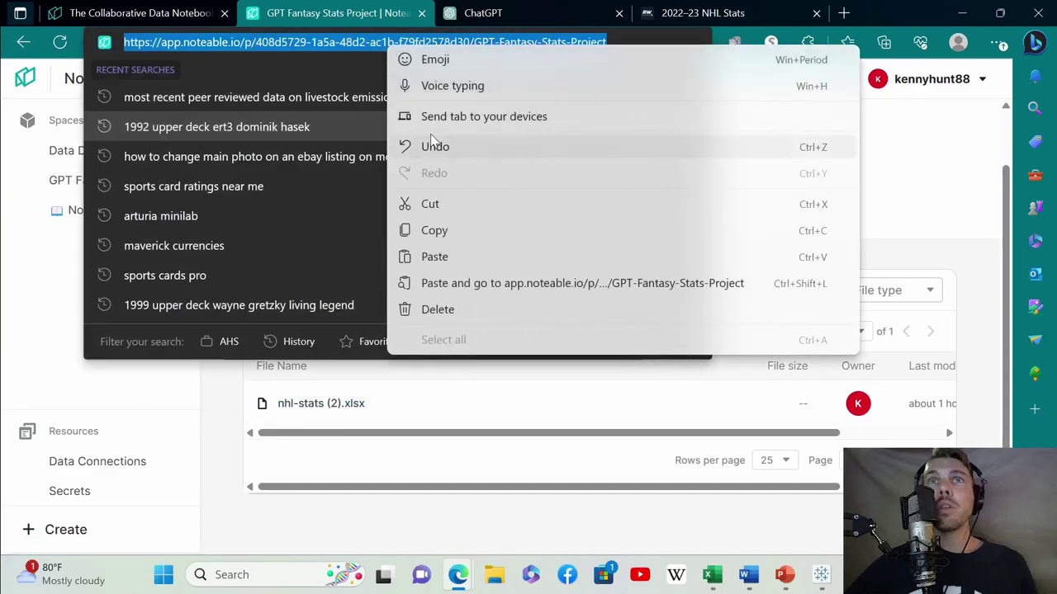
{"action": "left_click", "coordinate": [451, 229]}
Draft a ChatGPT prompt using the project URL as directory, plus the top-5-per-position analysis paragraph.
{"action": "left_click", "coordinate": [523, 14]}
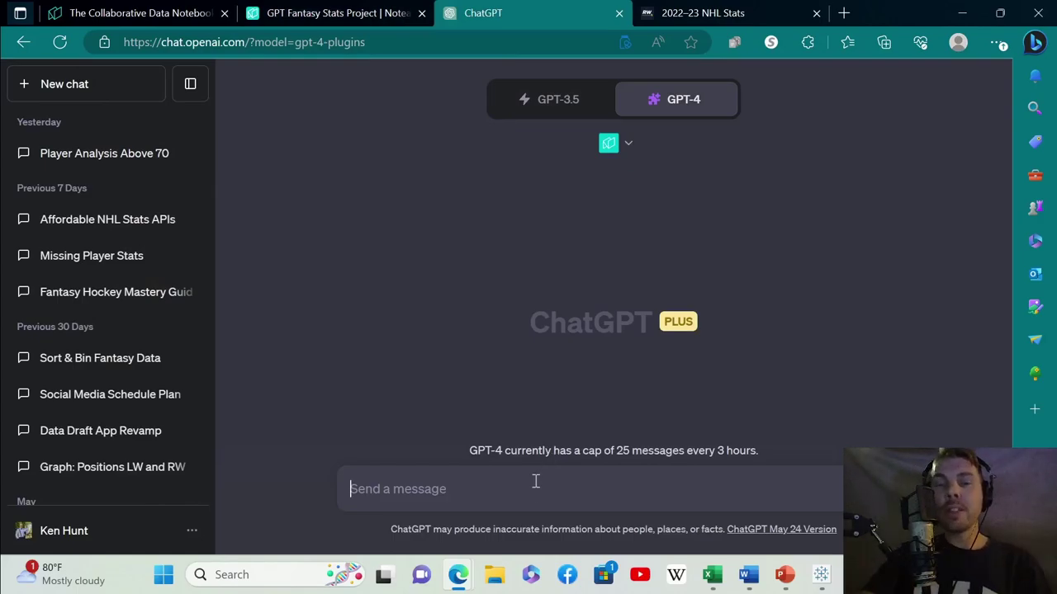
{"action": "type", "text": "Using t"}
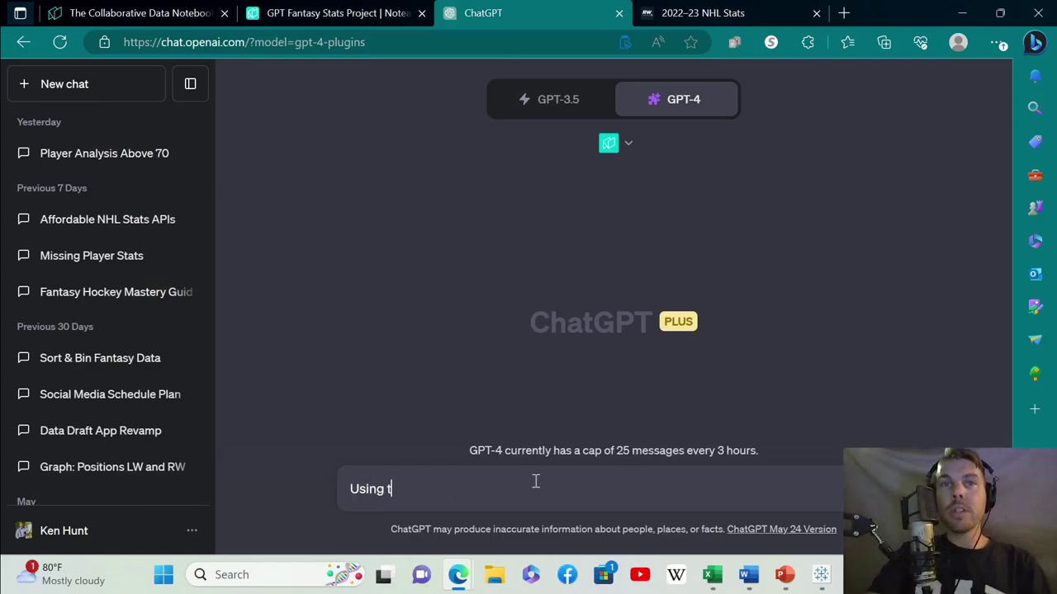
{"action": "type", "text": "his uURL"}
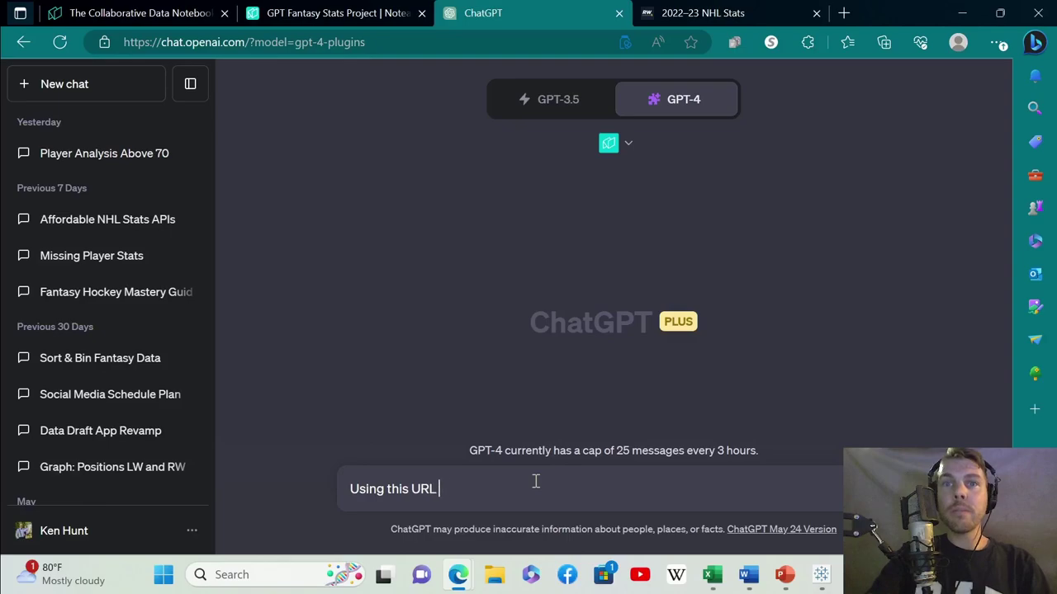
{"action": "type", "text": " as my project directory"}
{"action": "key", "text": "ctrl+v"}
{"action": "key", "text": "shift+Return"}
{"action": "key", "text": "ctrl+v"}
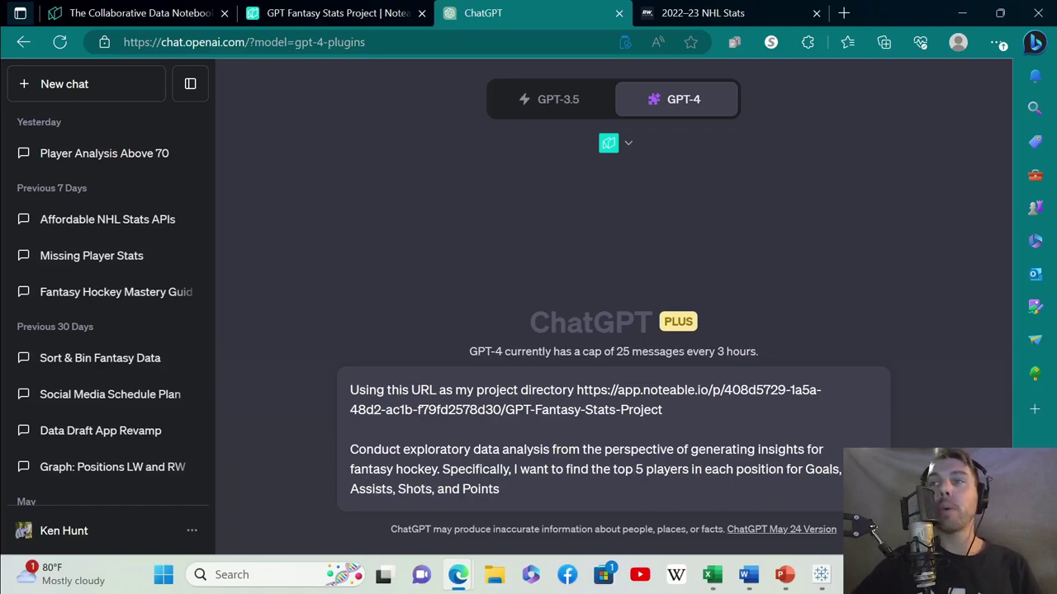
Send the analysis request so ChatGPT creates Fantasy_Hockey_Analysis.ipynb via Noteable.
{"action": "key", "text": "Return"}
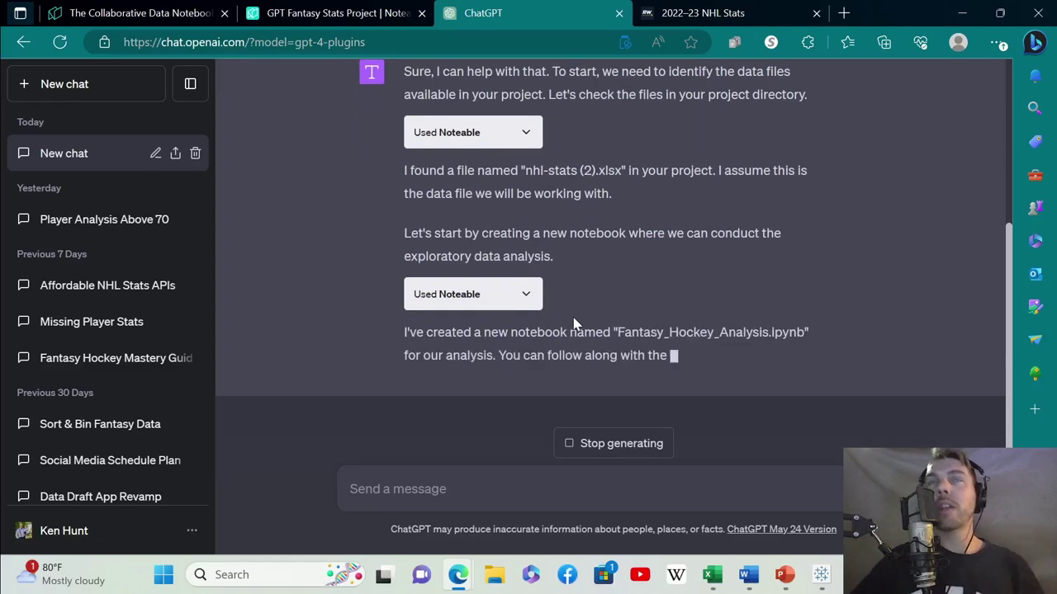
View the empty Fantasy_Hockey_Analysis.ipynb notebook in Noteable, then return to ChatGPT.
{"action": "left_click", "coordinate": [343, 15]}
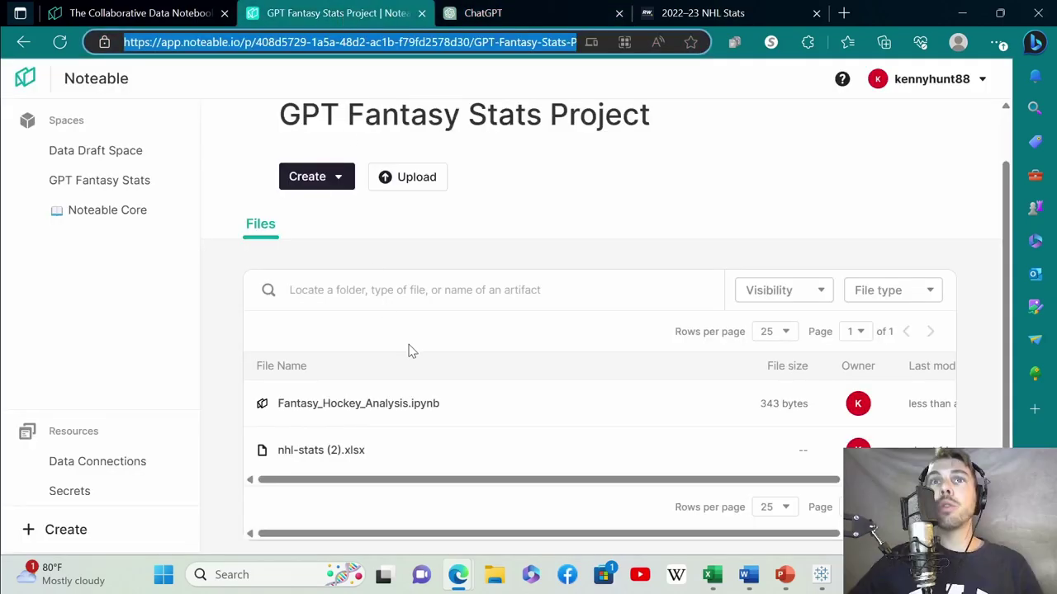
{"action": "left_click", "coordinate": [359, 405]}
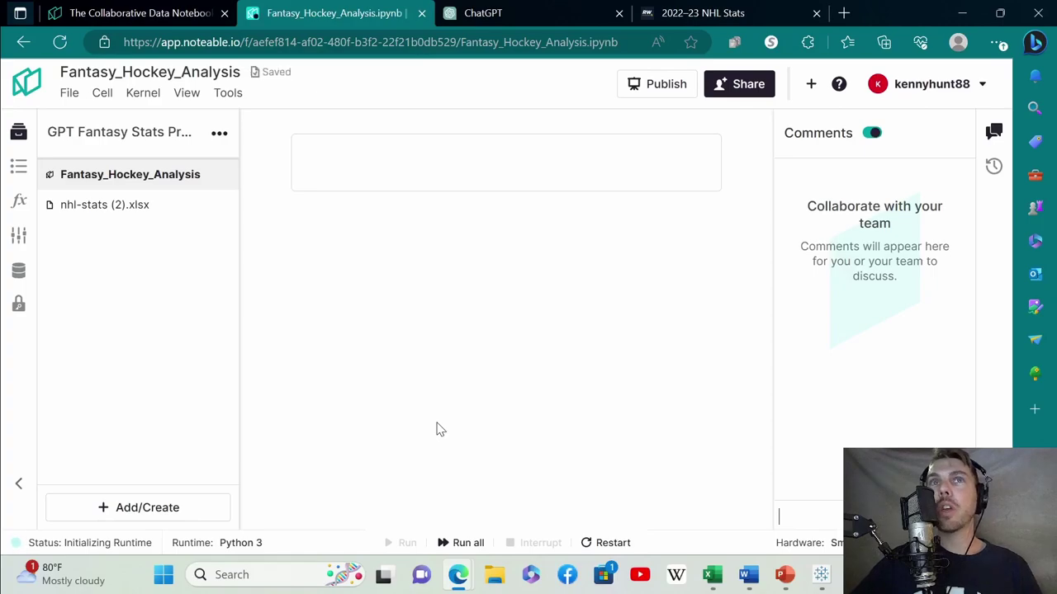
{"action": "left_click", "coordinate": [545, 15]}
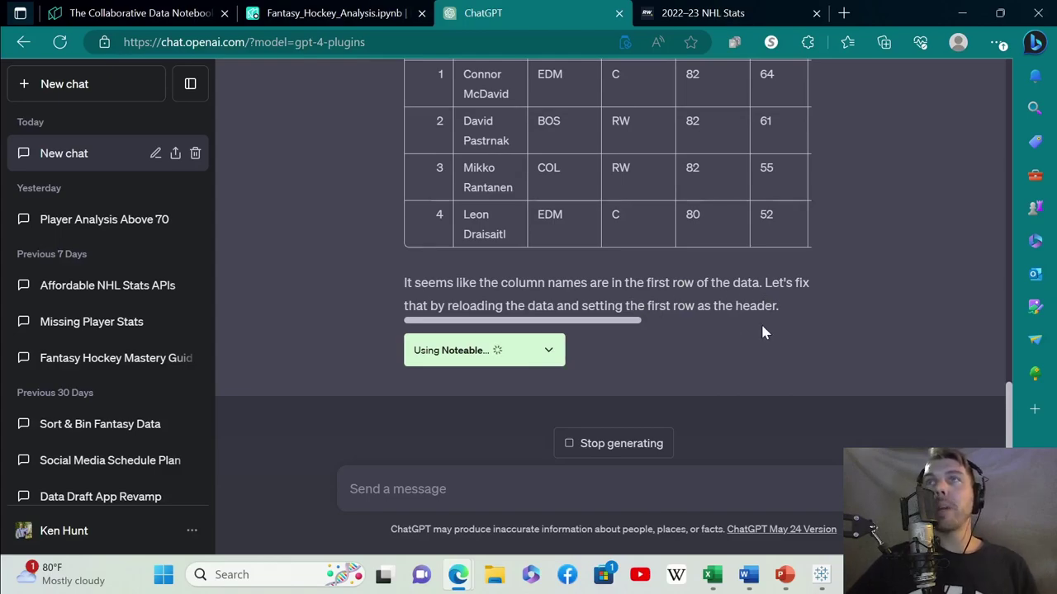
Scroll the chat while ChatGPT fixes the header and lists top centers, led by McDavid (64 goals, 89 assists).
{"action": "scroll", "coordinate": [761, 330], "scroll_direction": "up", "scroll_amount": 3}
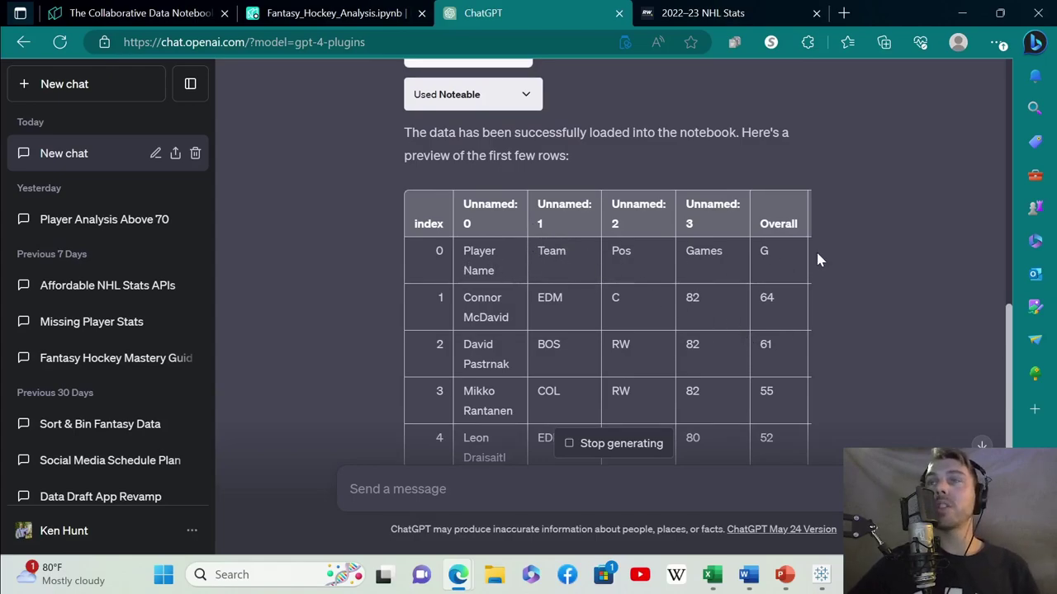
{"action": "scroll", "coordinate": [871, 246], "scroll_direction": "down", "scroll_amount": 3}
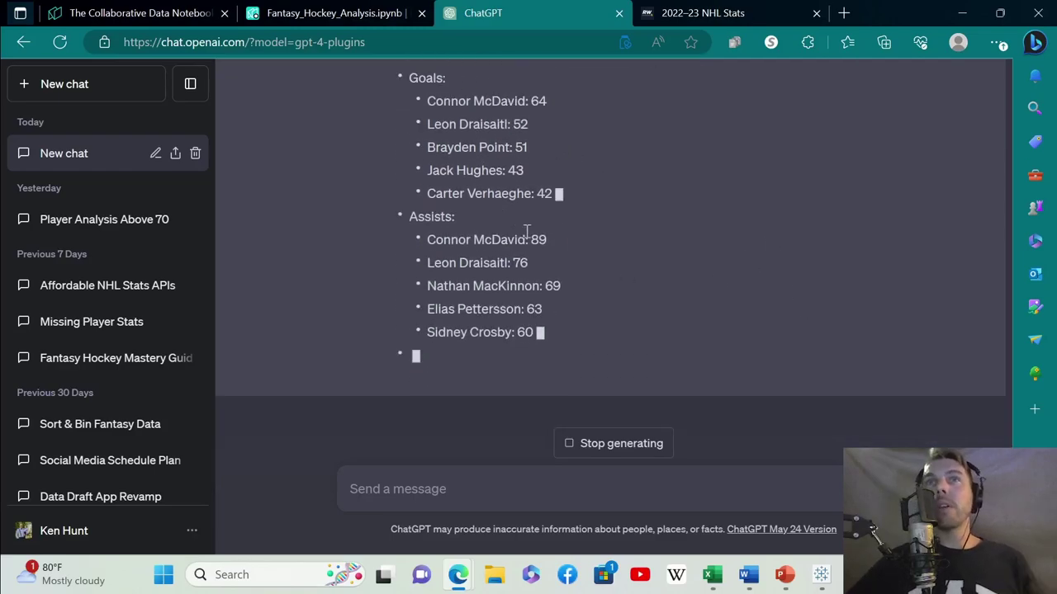
Scroll the chat until the reply finishes through defensemen, with Erik Karlsson leading Points at 101.
{"action": "scroll", "coordinate": [528, 215], "scroll_direction": "up", "scroll_amount": 3}
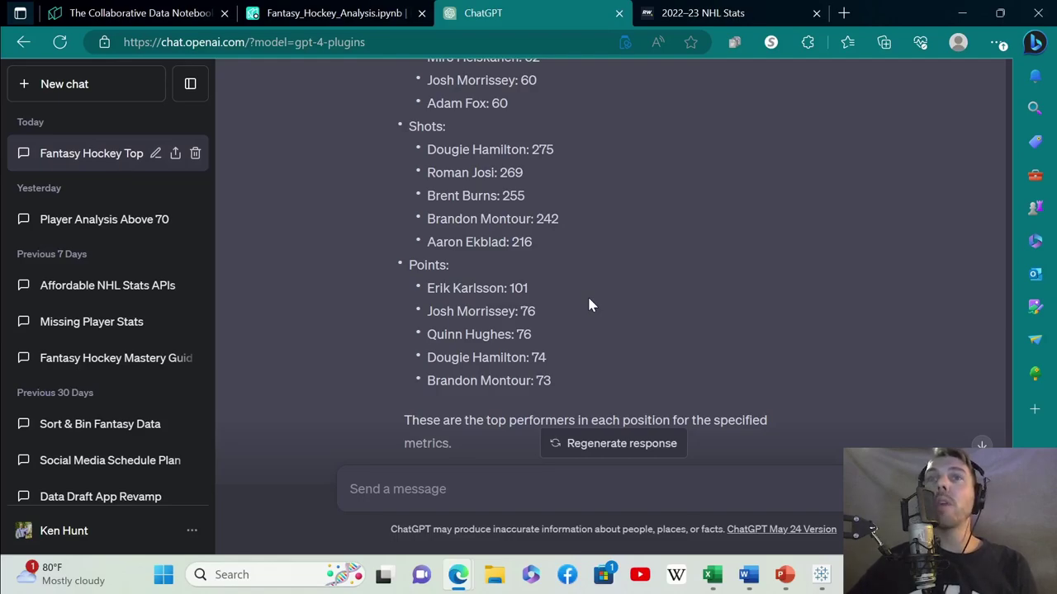
{"action": "scroll", "coordinate": [602, 281], "scroll_direction": "down", "scroll_amount": 1}
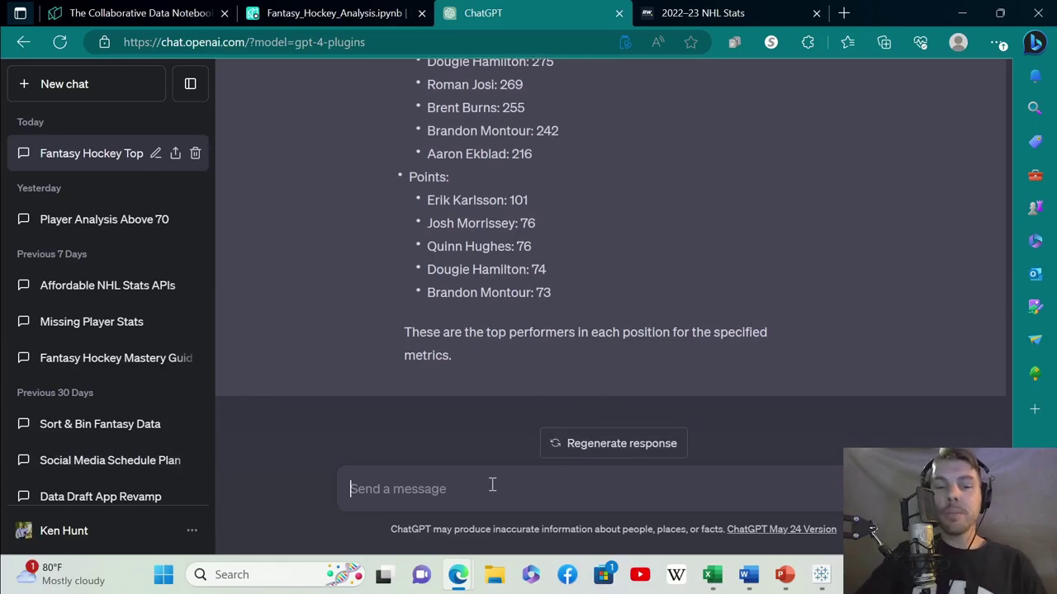
Ask ChatGPT for per-game averages of Goals, Assists, Shots and Points with graphs, then watch the notebook.
{"action": "type", "text": "Calcu"}
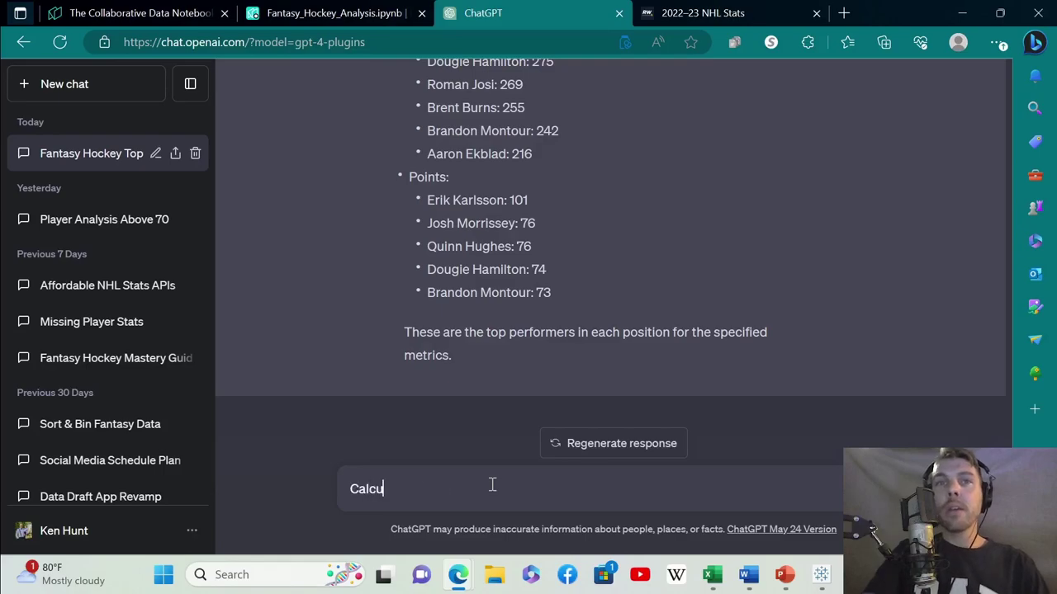
{"action": "type", "text": "late per game averages for each of those categories and then conduct the same anal"}
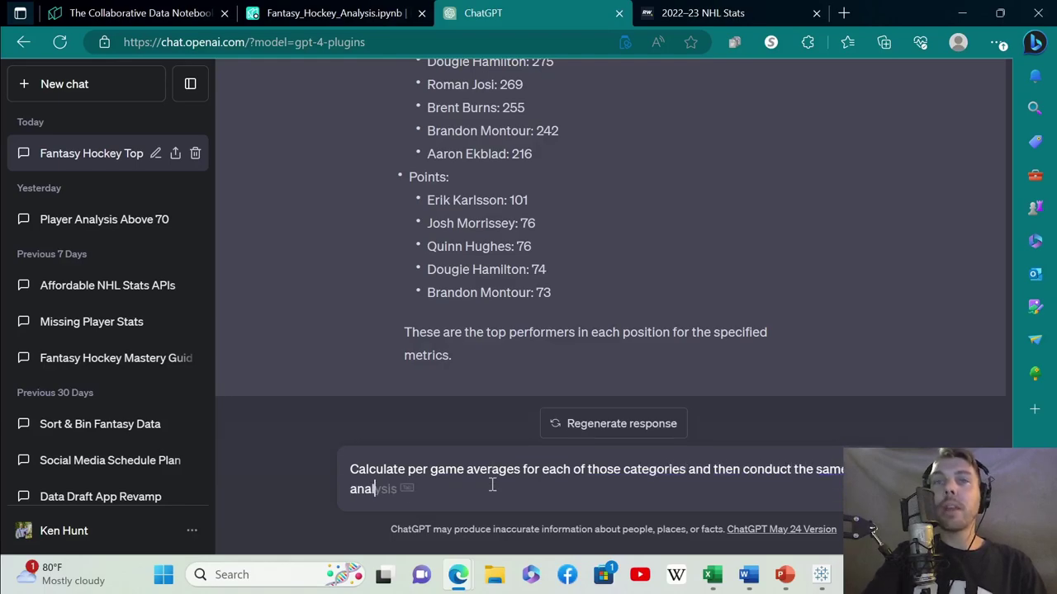
{"action": "type", "text": "ysis. Add in some "}
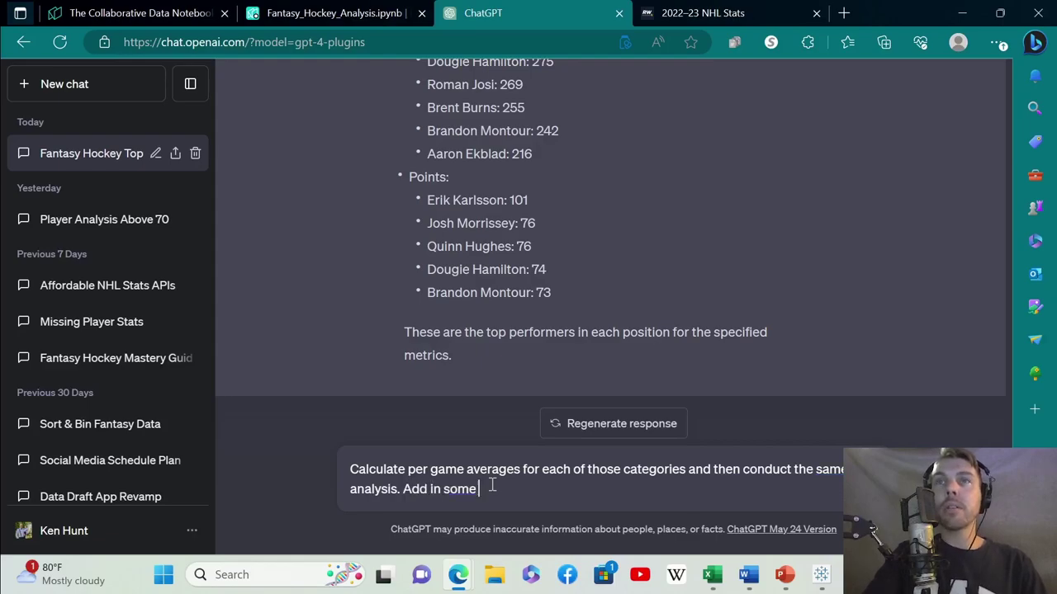
{"action": "type", "text": "graphs"}
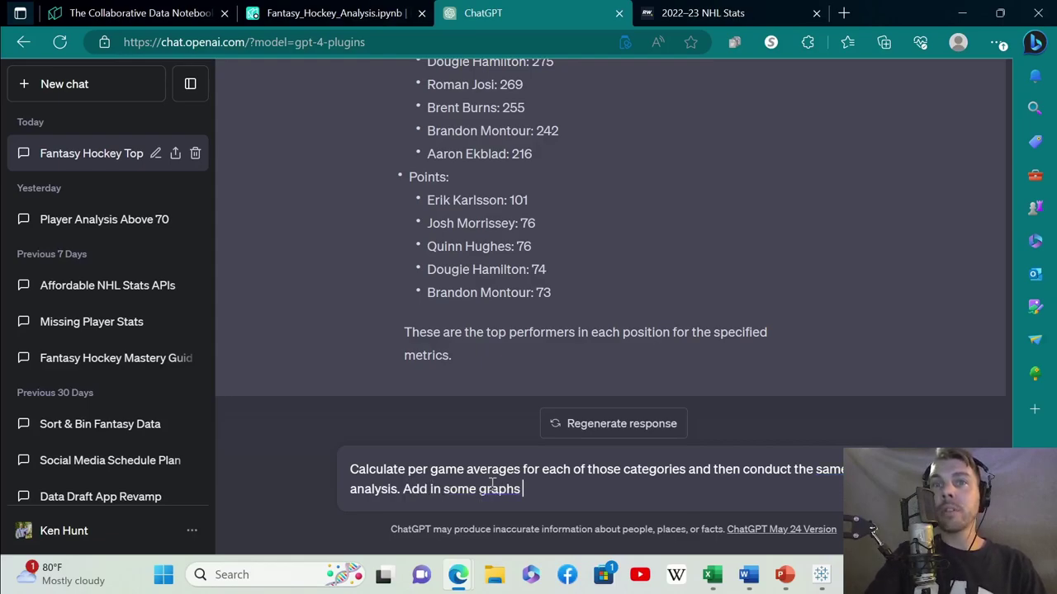
{"action": "key", "text": "Return"}
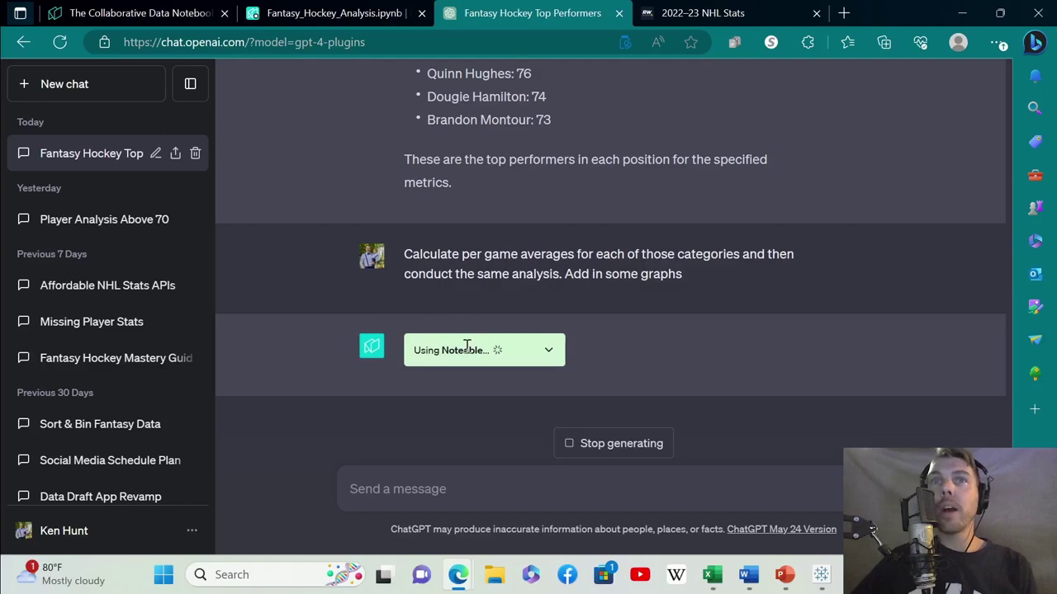
{"action": "left_click", "coordinate": [372, 18]}
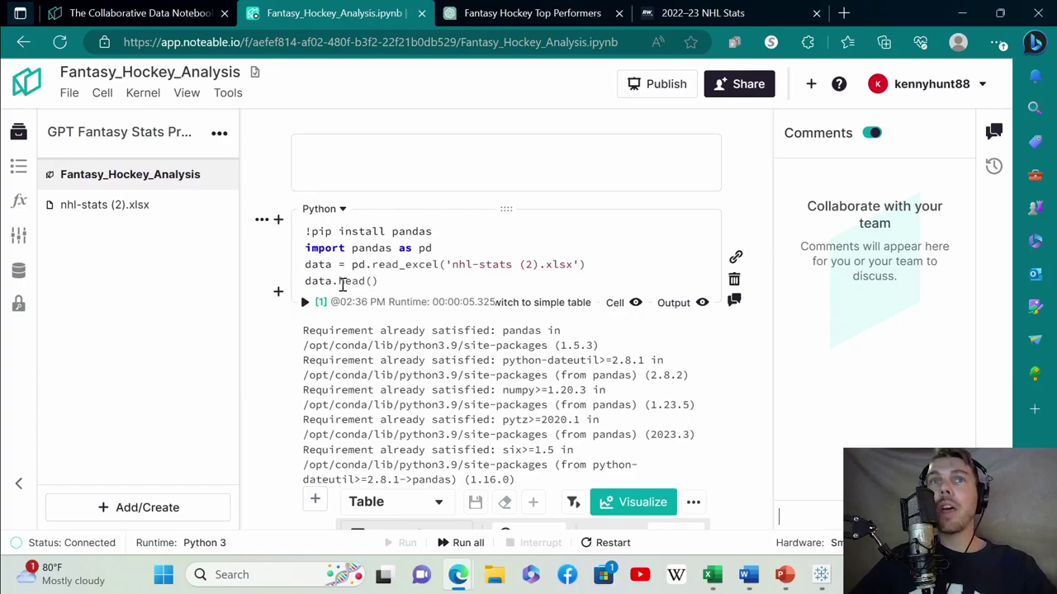
Run the notebook cell and scroll down to the first matplotlib output, the 'Top 5 C - G/Game' bar chart.
{"action": "scroll", "coordinate": [737, 387], "scroll_direction": "down", "scroll_amount": 2}
{"action": "scroll", "coordinate": [737, 386], "scroll_direction": "down", "scroll_amount": 5}
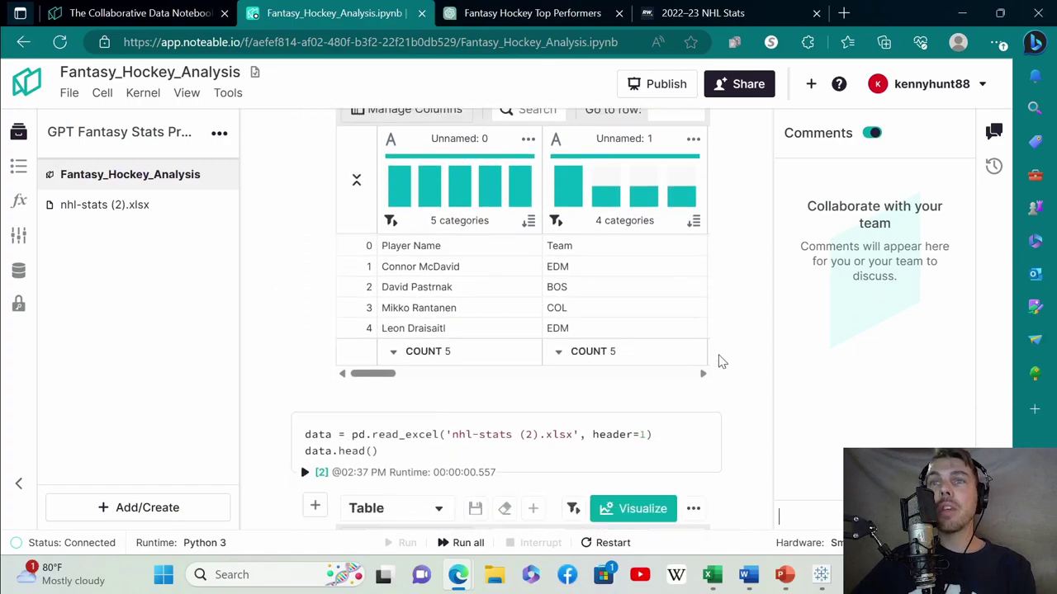
{"action": "scroll", "coordinate": [720, 358], "scroll_direction": "down", "scroll_amount": 5}
{"action": "key", "text": "shift+Return"}
{"action": "scroll", "coordinate": [744, 359], "scroll_direction": "up", "scroll_amount": 2}
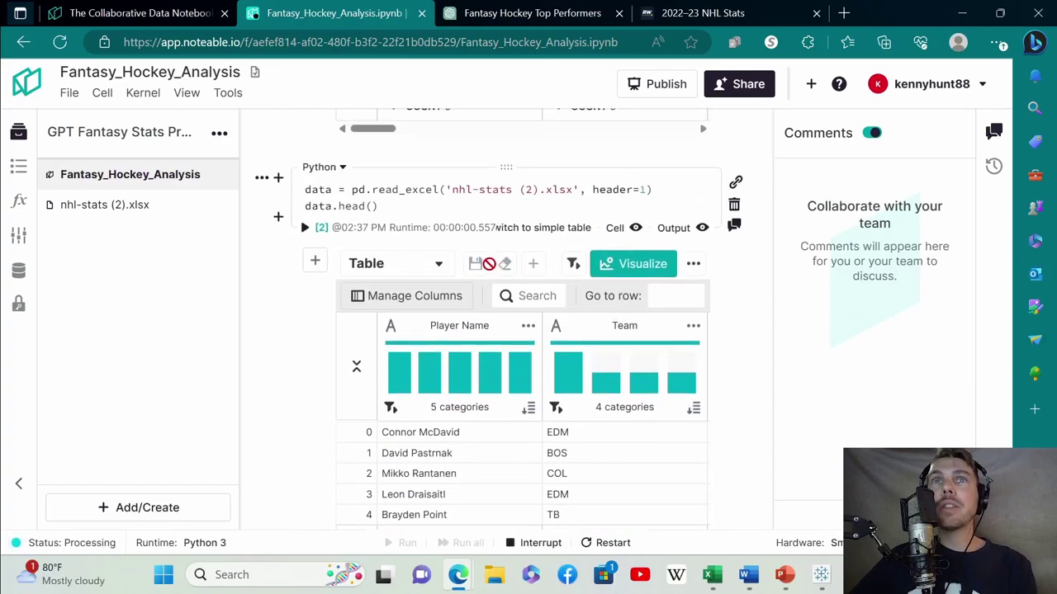
{"action": "scroll", "coordinate": [708, 330], "scroll_direction": "down", "scroll_amount": 5}
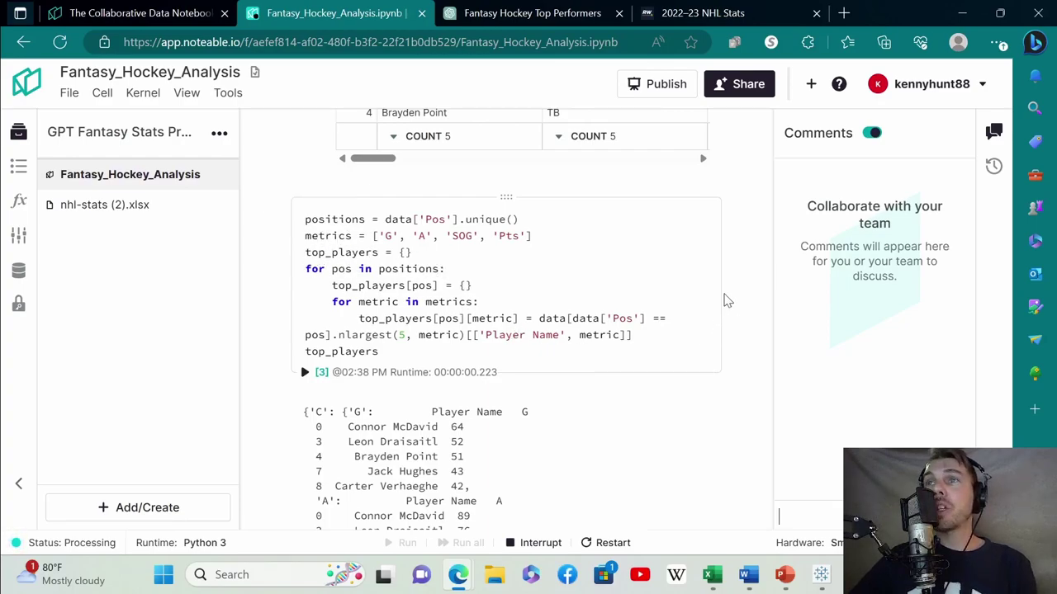
{"action": "scroll", "coordinate": [726, 301], "scroll_direction": "down", "scroll_amount": 10}
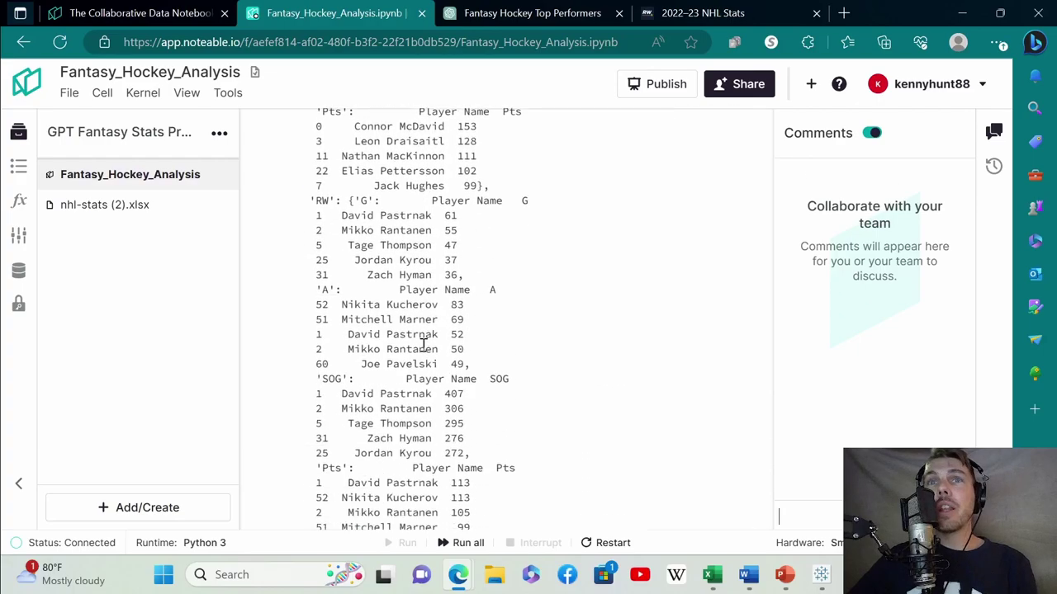
{"action": "scroll", "coordinate": [427, 354], "scroll_direction": "down", "scroll_amount": 15}
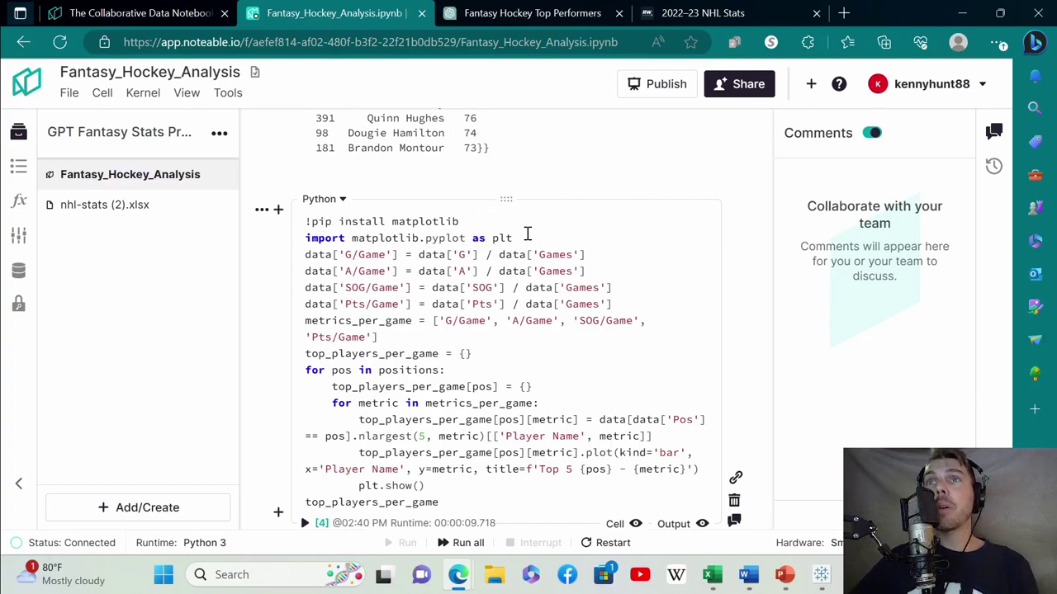
{"action": "scroll", "coordinate": [569, 245], "scroll_direction": "down", "scroll_amount": 7}
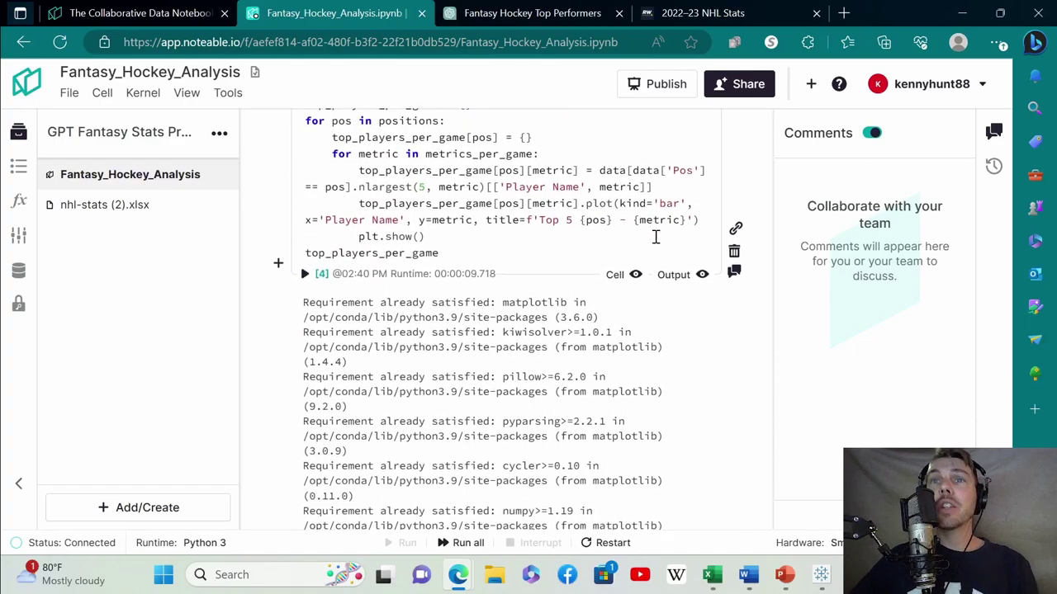
{"action": "scroll", "coordinate": [733, 240], "scroll_direction": "down", "scroll_amount": 2}
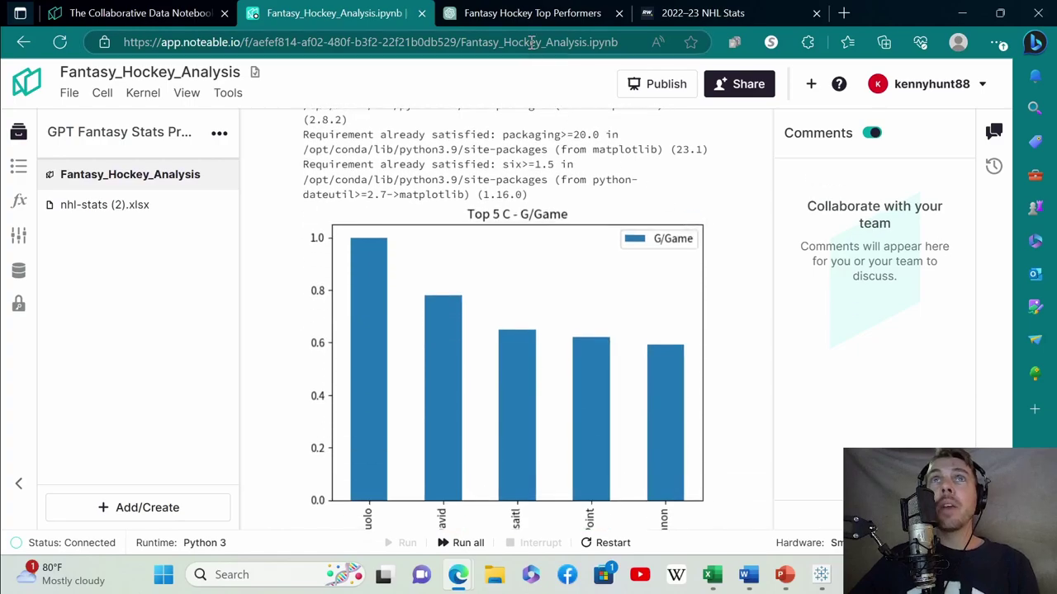
Back in ChatGPT, follow the per-game top-performer reply as each position's player lists appear.
{"action": "left_click", "coordinate": [532, 12]}
{"action": "scroll", "coordinate": [931, 256], "scroll_direction": "up", "scroll_amount": 15}
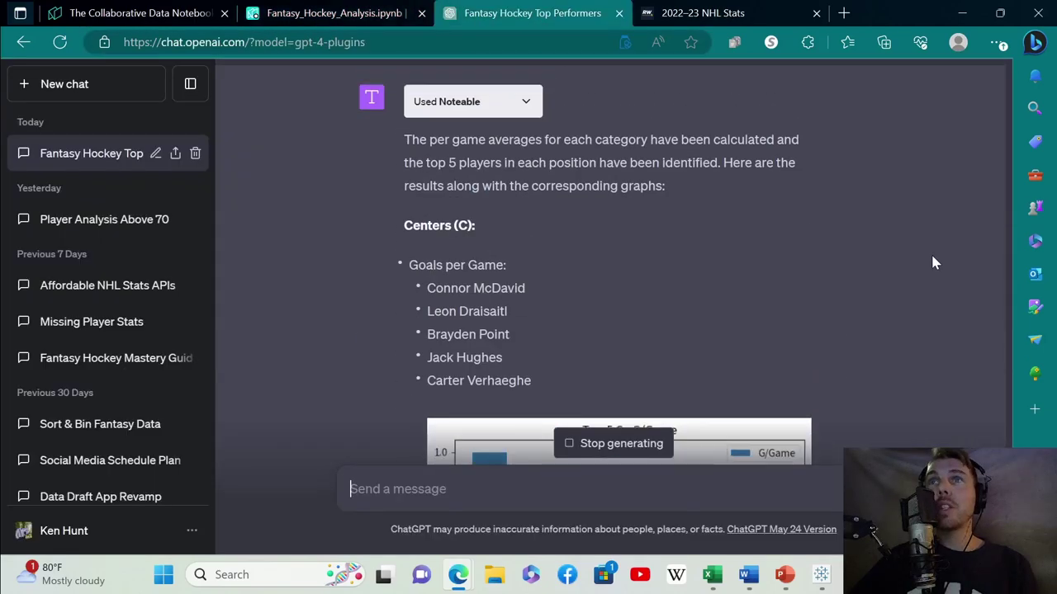
{"action": "scroll", "coordinate": [933, 262], "scroll_direction": "down", "scroll_amount": 4}
{"action": "scroll", "coordinate": [933, 262], "scroll_direction": "up", "scroll_amount": 3}
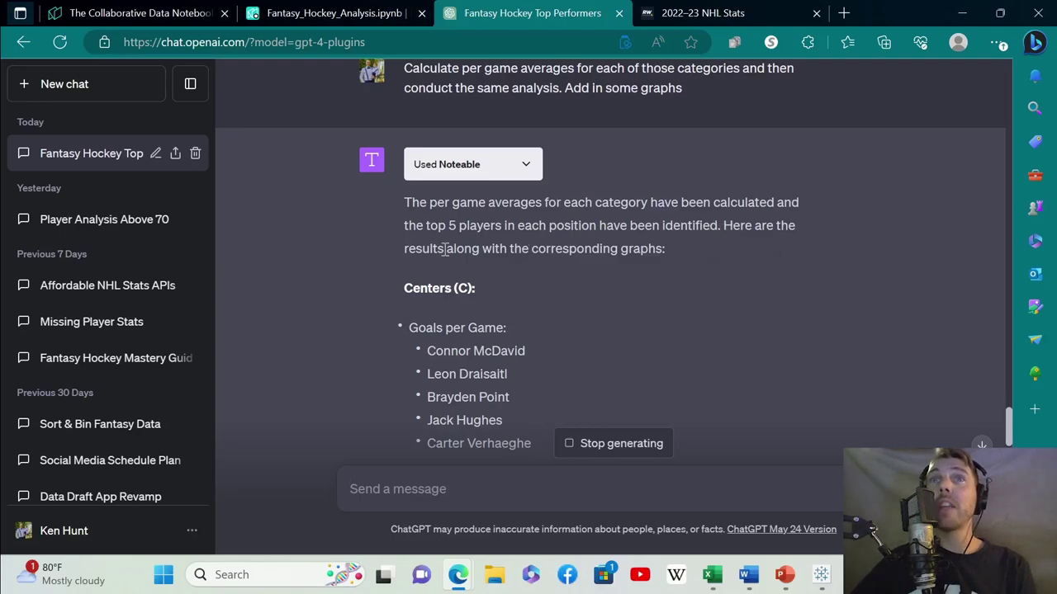
{"action": "scroll", "coordinate": [672, 253], "scroll_direction": "down", "scroll_amount": 2}
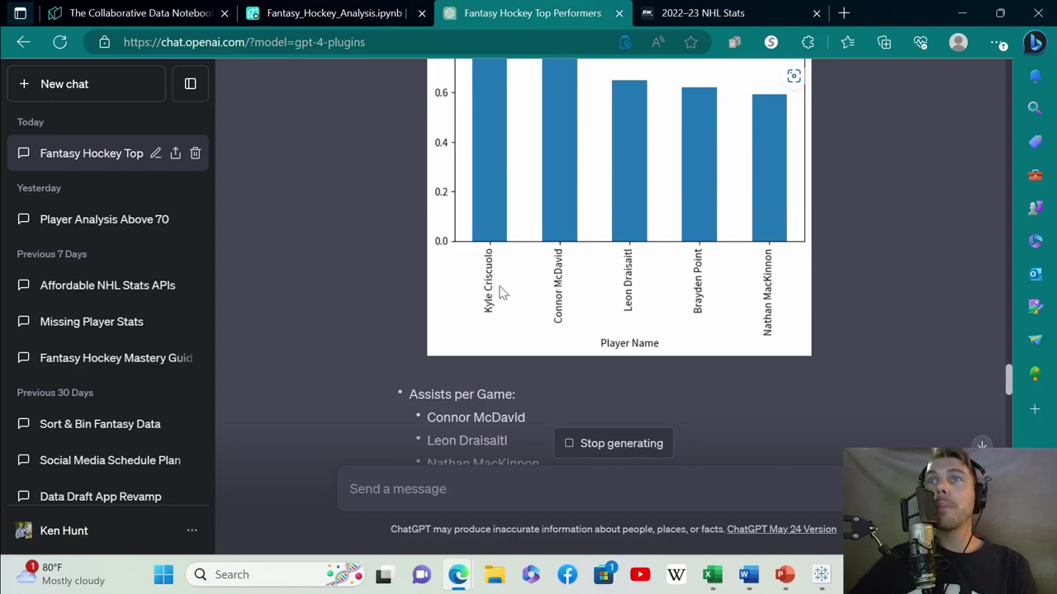
{"action": "scroll", "coordinate": [536, 289], "scroll_direction": "up", "scroll_amount": 3}
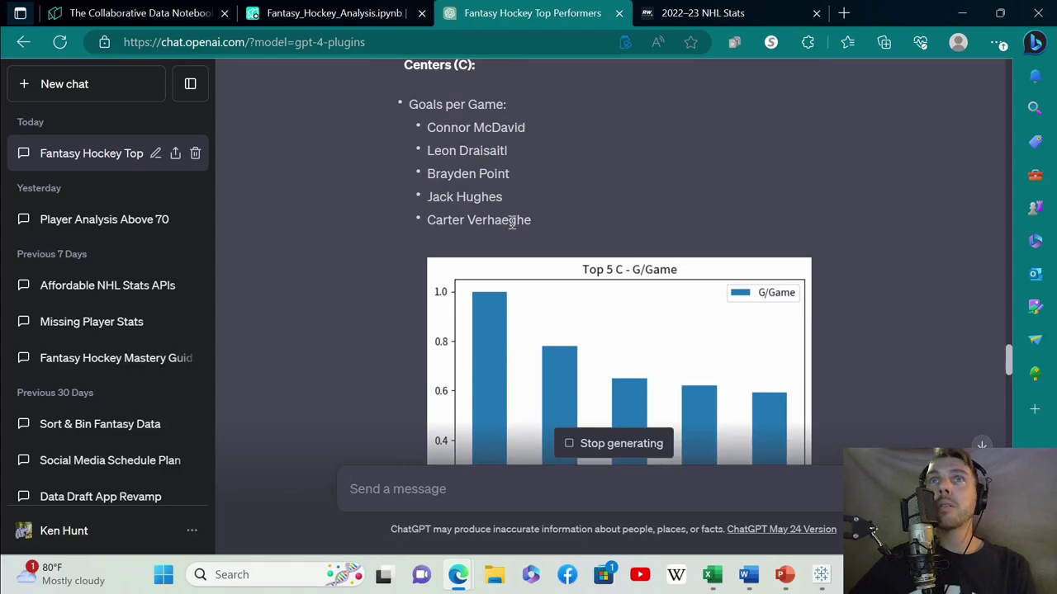
{"action": "scroll", "coordinate": [734, 280], "scroll_direction": "down", "scroll_amount": 3}
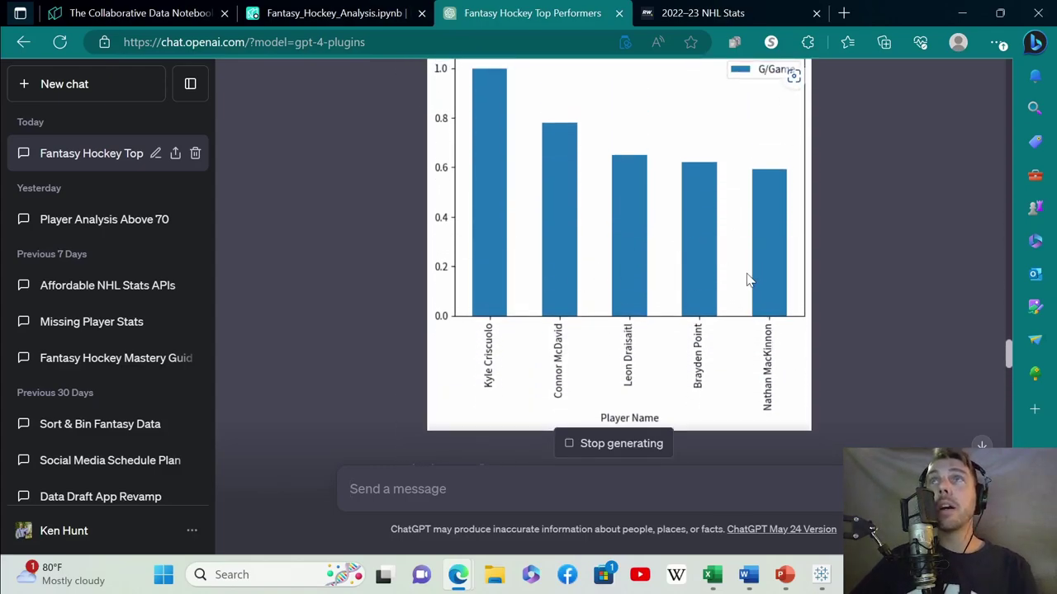
{"action": "scroll", "coordinate": [486, 242], "scroll_direction": "down", "scroll_amount": 2}
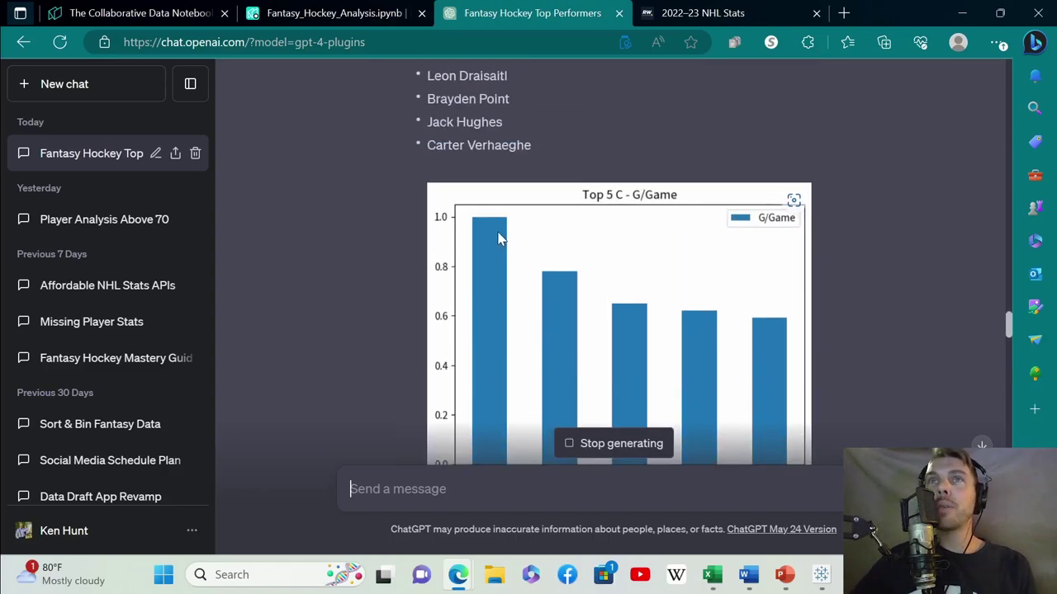
{"action": "scroll", "coordinate": [498, 239], "scroll_direction": "up", "scroll_amount": 1}
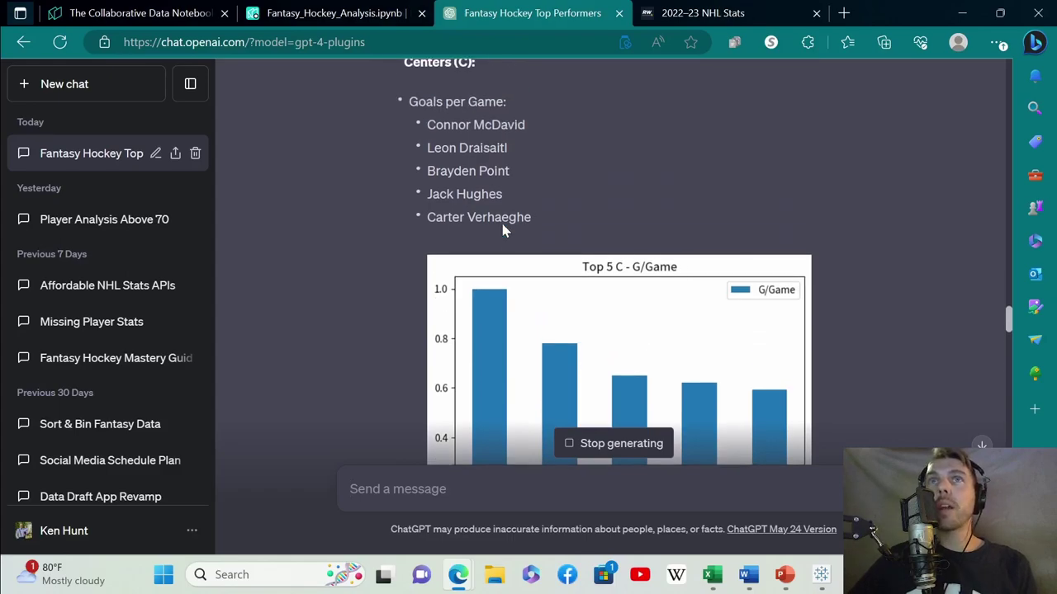
{"action": "scroll", "coordinate": [489, 217], "scroll_direction": "down", "scroll_amount": 4}
{"action": "scroll", "coordinate": [516, 288], "scroll_direction": "down", "scroll_amount": 5}
{"action": "scroll", "coordinate": [581, 288], "scroll_direction": "up", "scroll_amount": 2}
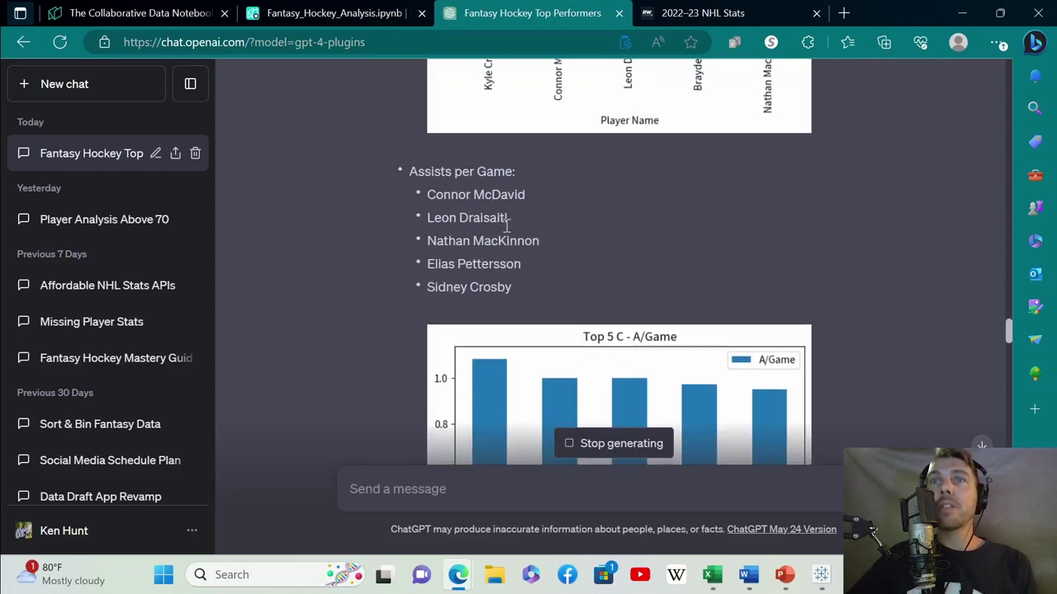
{"action": "scroll", "coordinate": [578, 224], "scroll_direction": "down", "scroll_amount": 3}
{"action": "scroll", "coordinate": [532, 375], "scroll_direction": "down", "scroll_amount": 1}
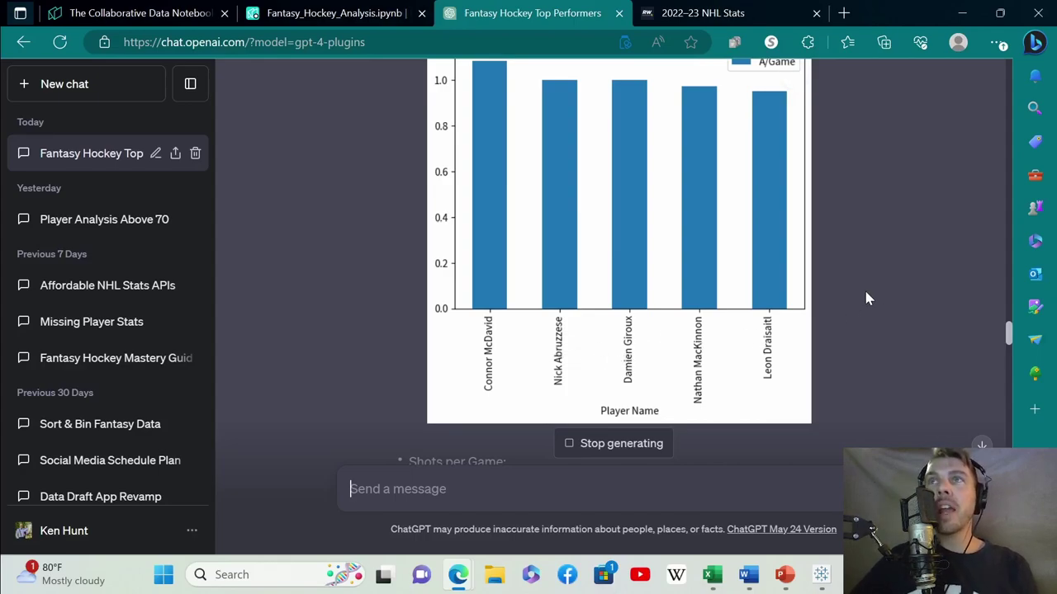
{"action": "scroll", "coordinate": [864, 287], "scroll_direction": "up", "scroll_amount": 4}
{"action": "scroll", "coordinate": [864, 286], "scroll_direction": "down", "scroll_amount": 1}
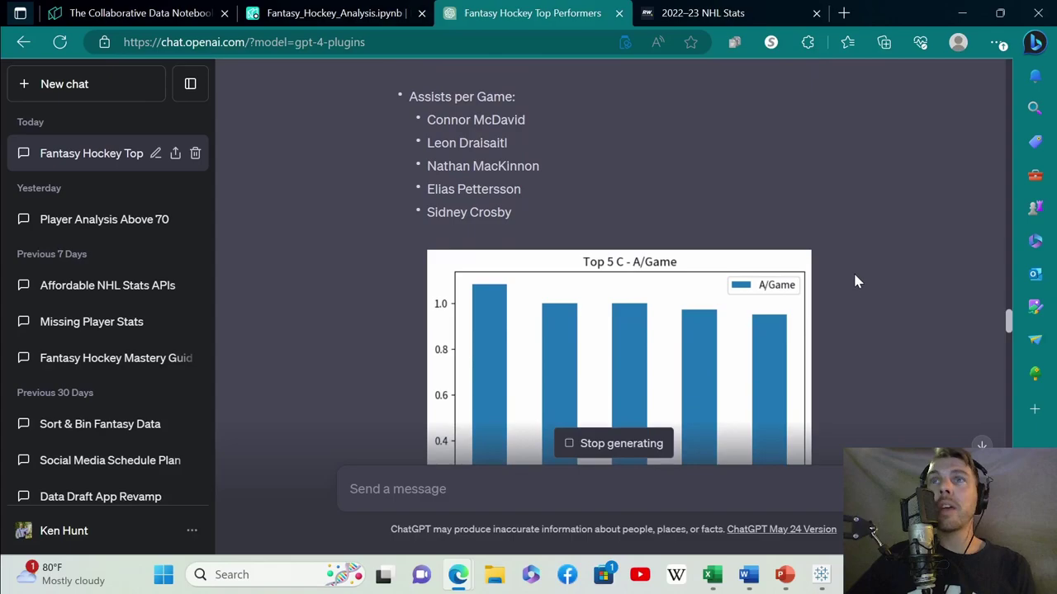
{"action": "scroll", "coordinate": [834, 231], "scroll_direction": "down", "scroll_amount": 4}
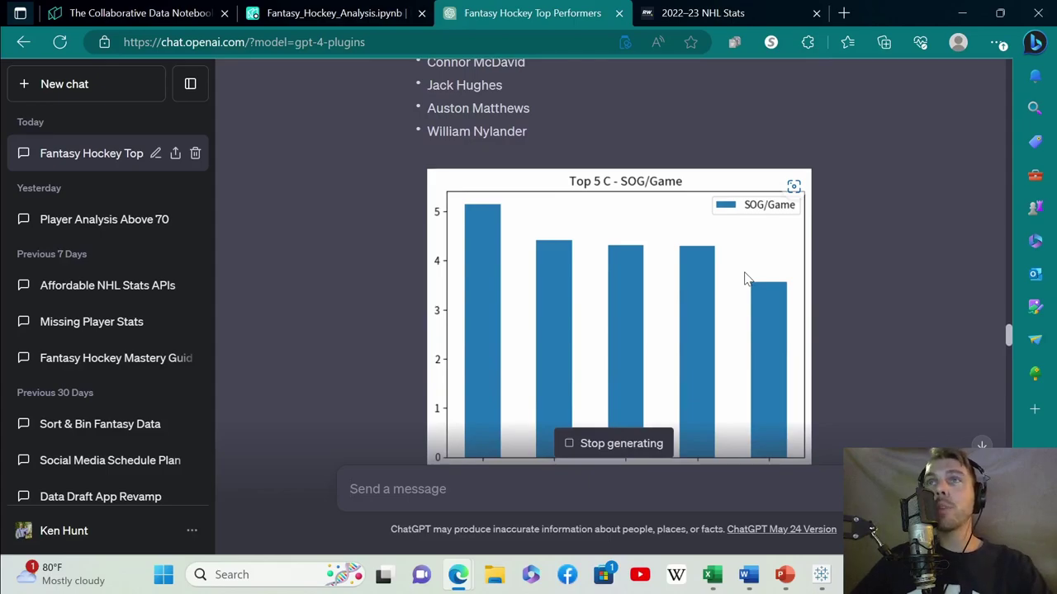
{"action": "scroll", "coordinate": [776, 256], "scroll_direction": "down", "scroll_amount": 1}
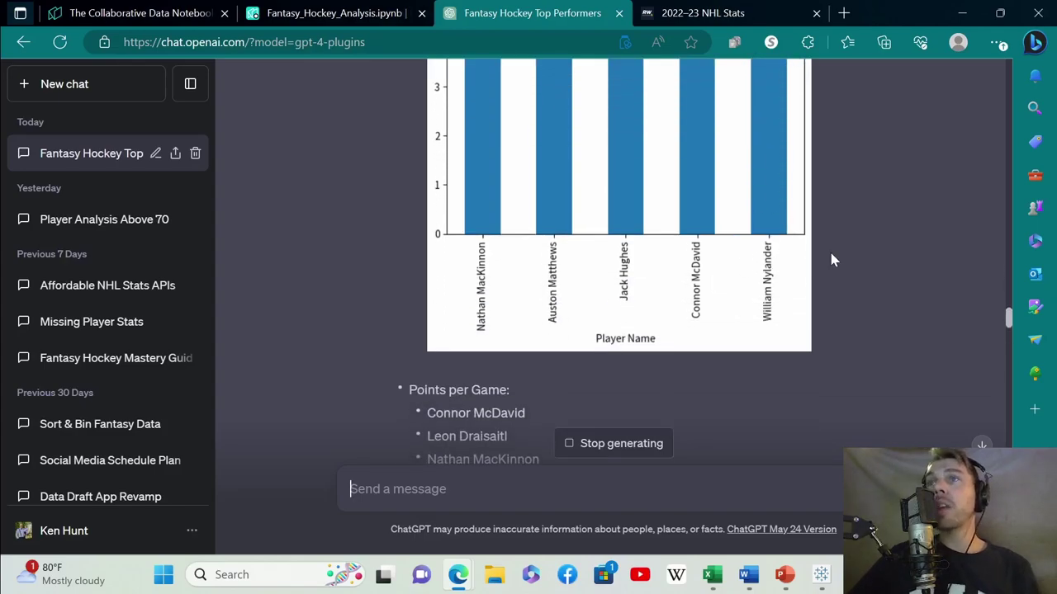
Read through the A/Game, SOG/Game and Pts/Game charts to defensemen Points per Game, led by Erik Karlsson.
{"action": "scroll", "coordinate": [774, 266], "scroll_direction": "up", "scroll_amount": 2}
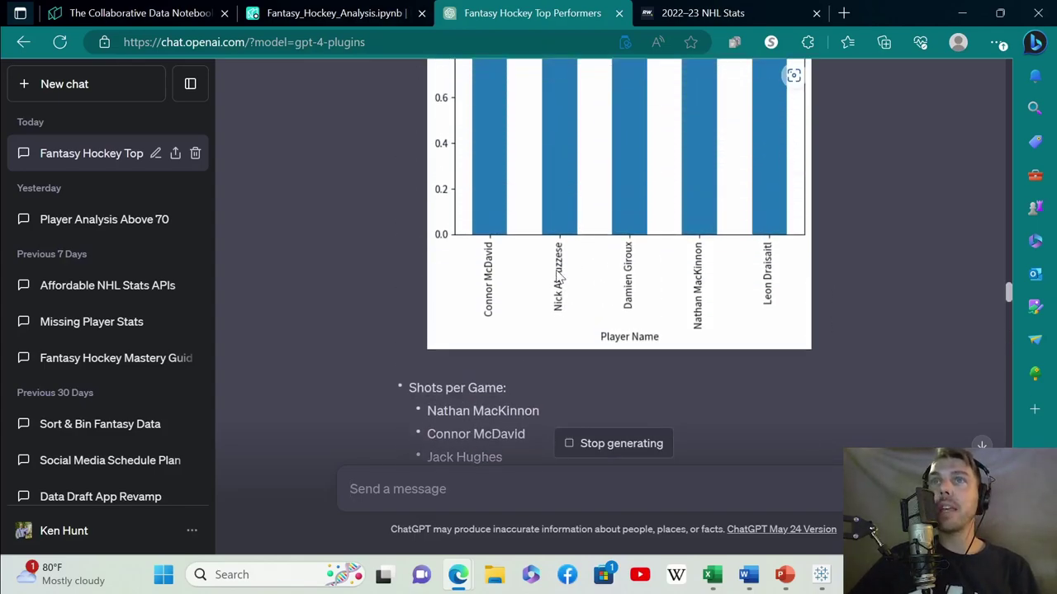
{"action": "scroll", "coordinate": [870, 261], "scroll_direction": "down", "scroll_amount": 10}
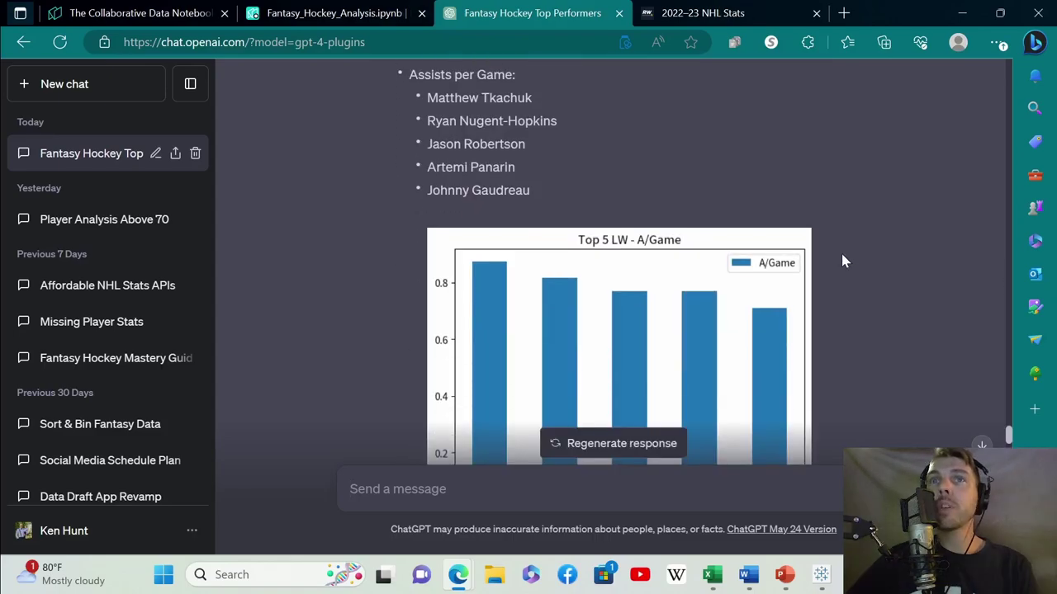
{"action": "scroll", "coordinate": [850, 248], "scroll_direction": "down", "scroll_amount": 5}
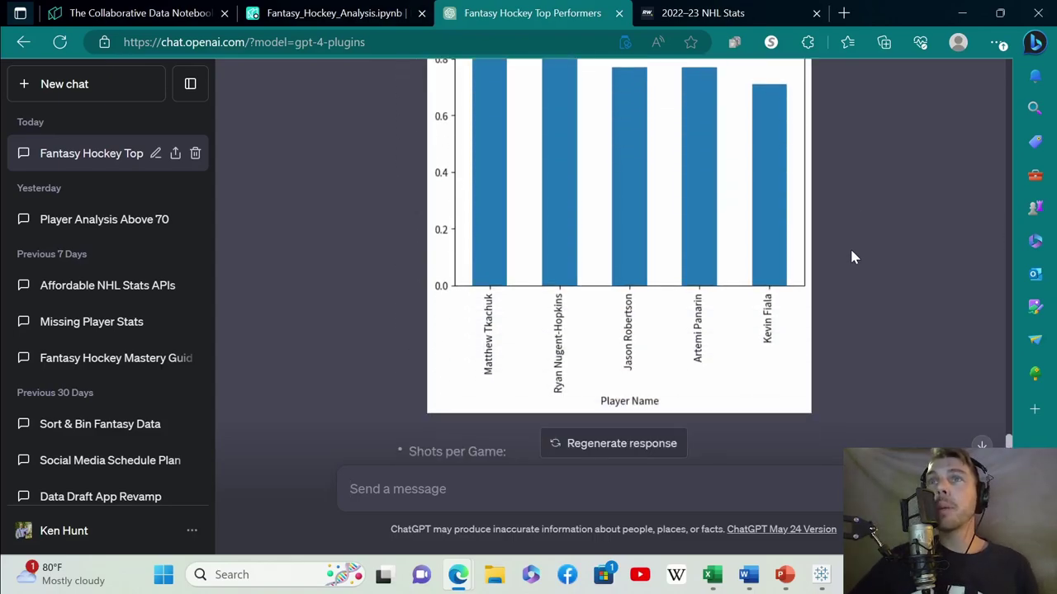
{"action": "scroll", "coordinate": [851, 252], "scroll_direction": "down", "scroll_amount": 2}
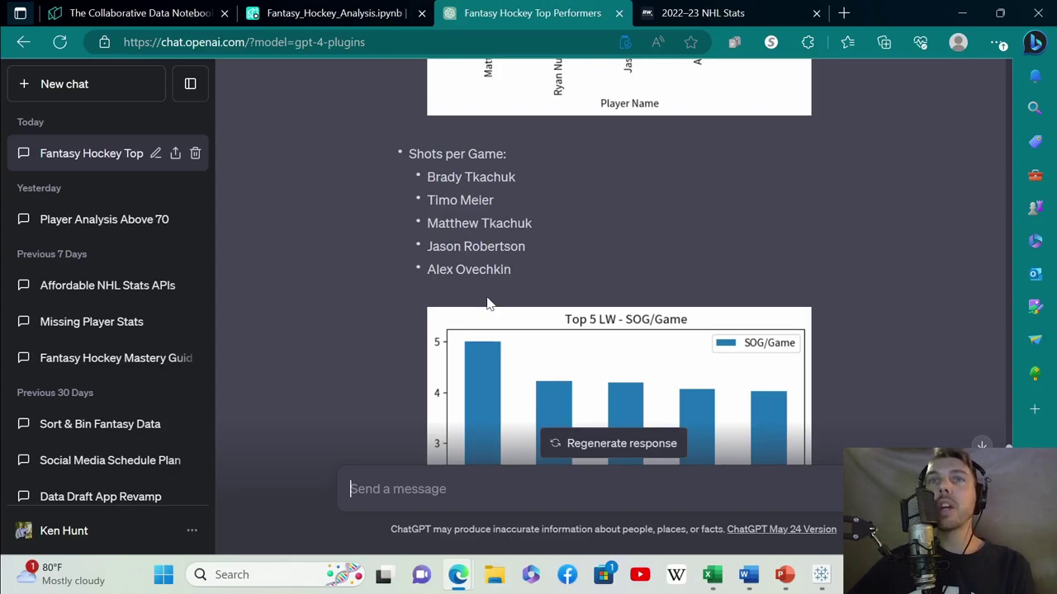
{"action": "scroll", "coordinate": [560, 335], "scroll_direction": "down", "scroll_amount": 2}
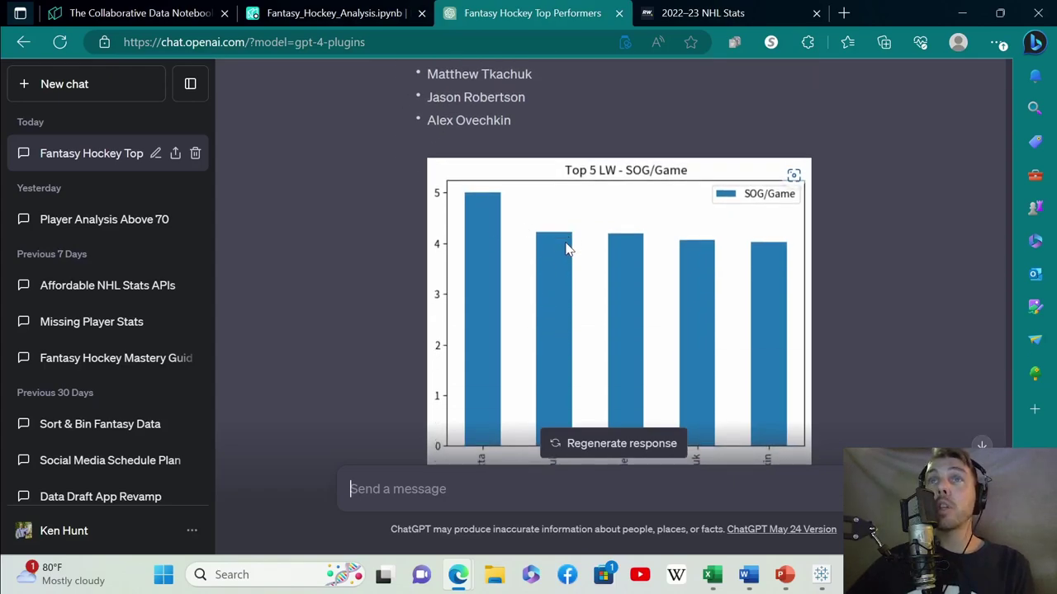
{"action": "scroll", "coordinate": [626, 260], "scroll_direction": "down", "scroll_amount": 1}
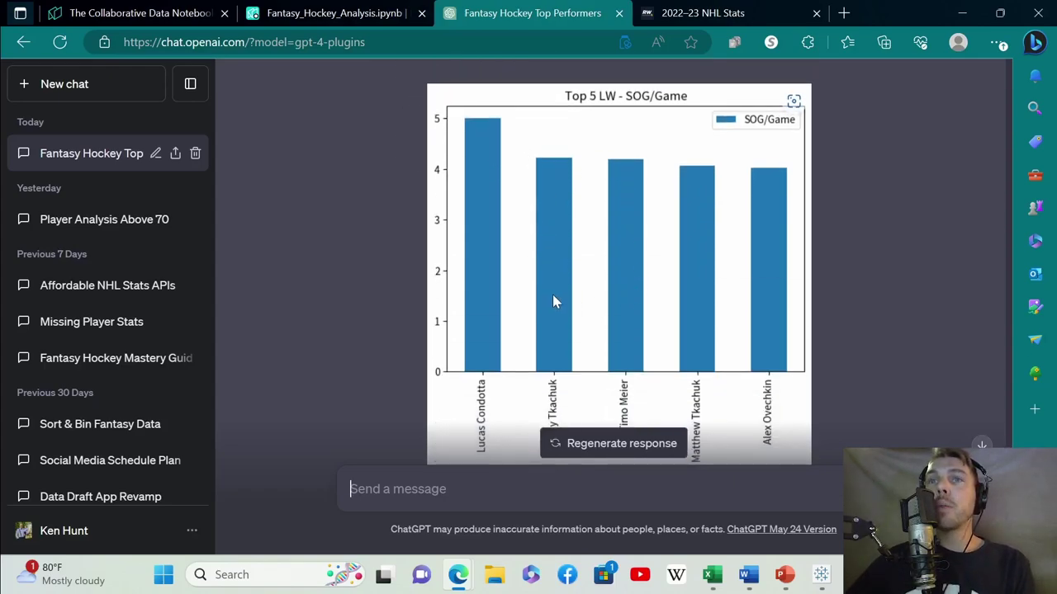
{"action": "scroll", "coordinate": [554, 293], "scroll_direction": "down", "scroll_amount": 1}
{"action": "scroll", "coordinate": [553, 273], "scroll_direction": "up", "scroll_amount": 1}
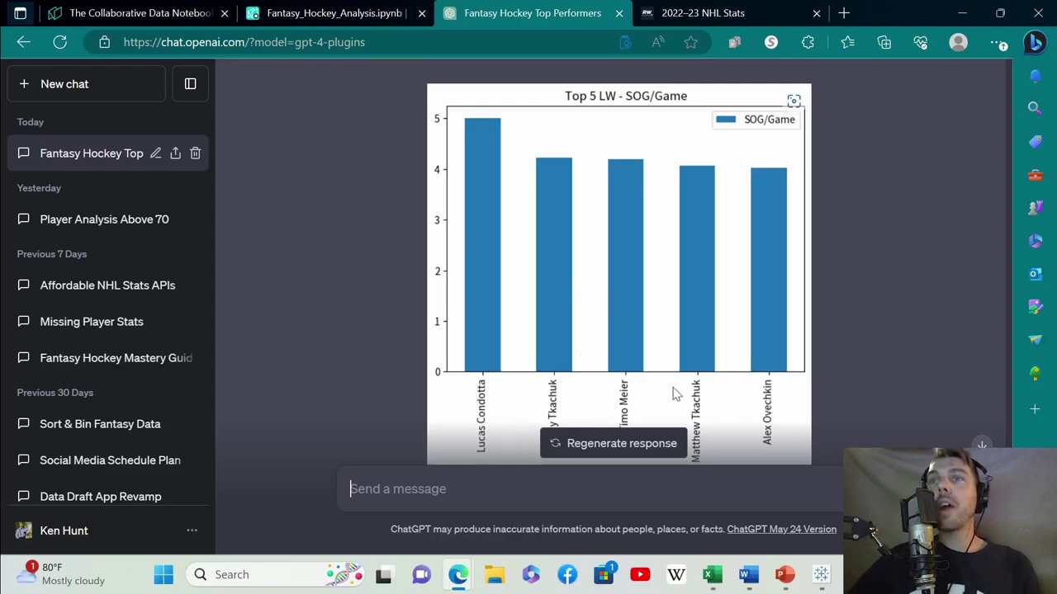
{"action": "scroll", "coordinate": [673, 390], "scroll_direction": "up", "scroll_amount": 3}
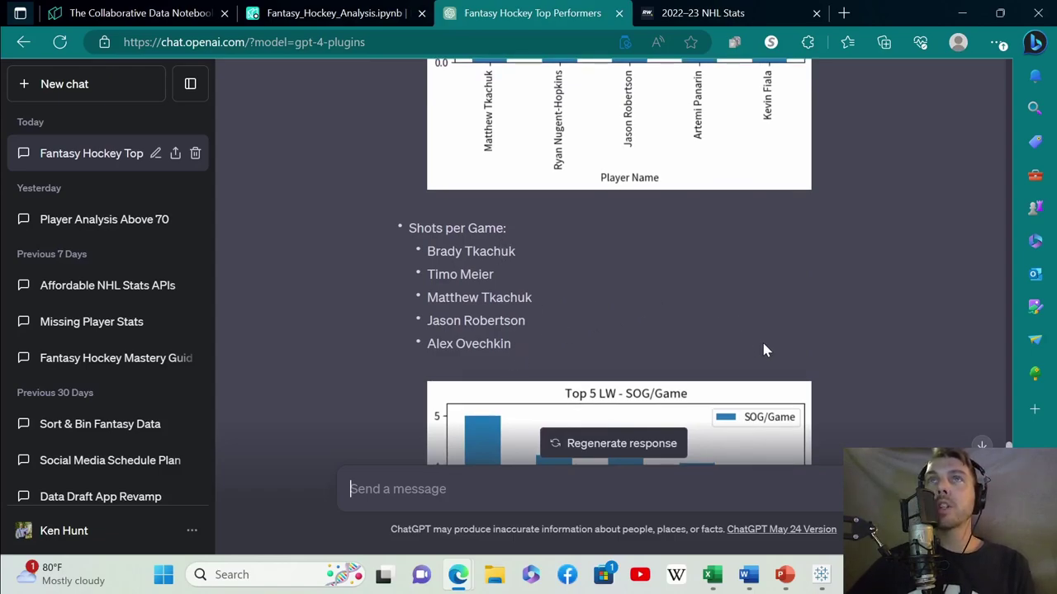
{"action": "scroll", "coordinate": [763, 350], "scroll_direction": "down", "scroll_amount": 1}
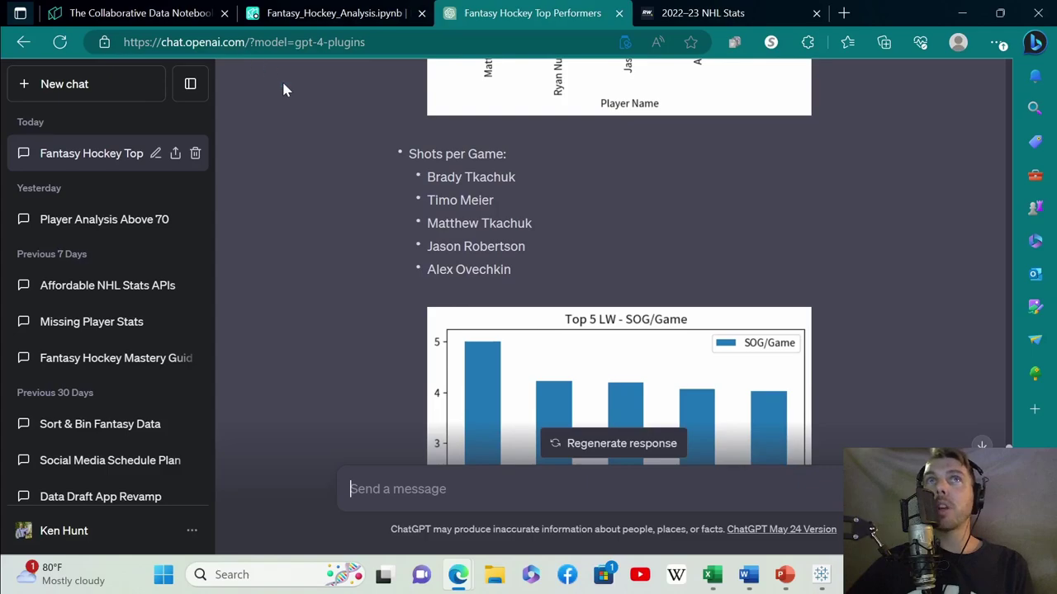
{"action": "scroll", "coordinate": [781, 366], "scroll_direction": "down", "scroll_amount": 4}
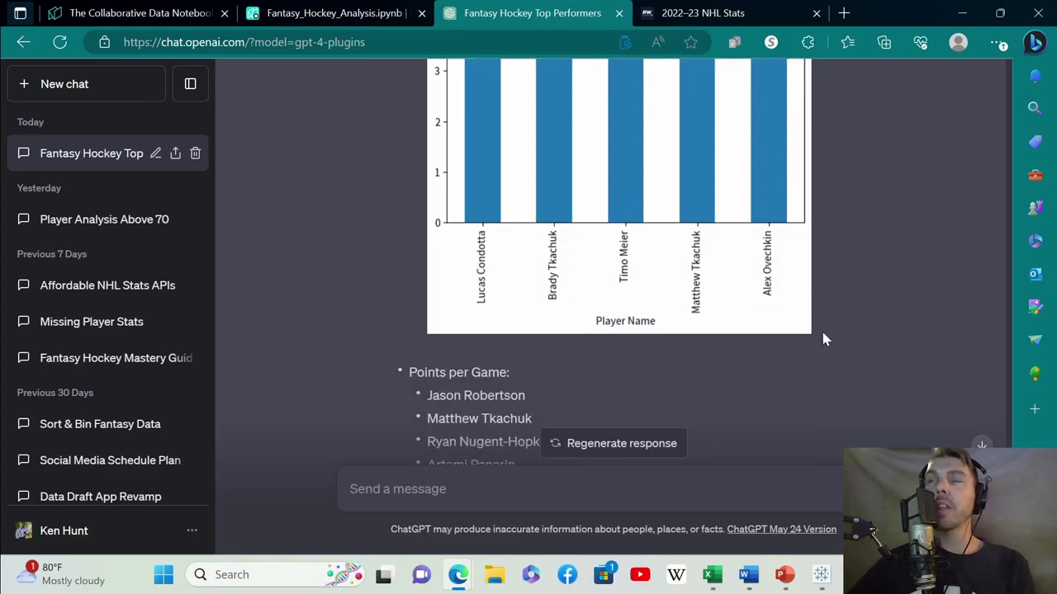
{"action": "scroll", "coordinate": [822, 326], "scroll_direction": "down", "scroll_amount": 5}
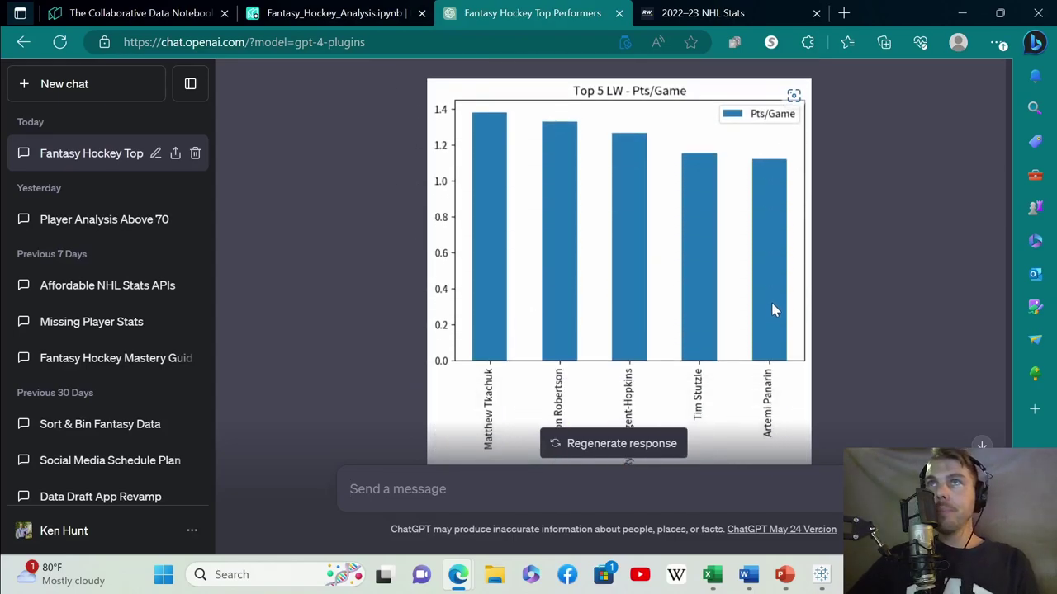
{"action": "scroll", "coordinate": [772, 310], "scroll_direction": "down", "scroll_amount": 5}
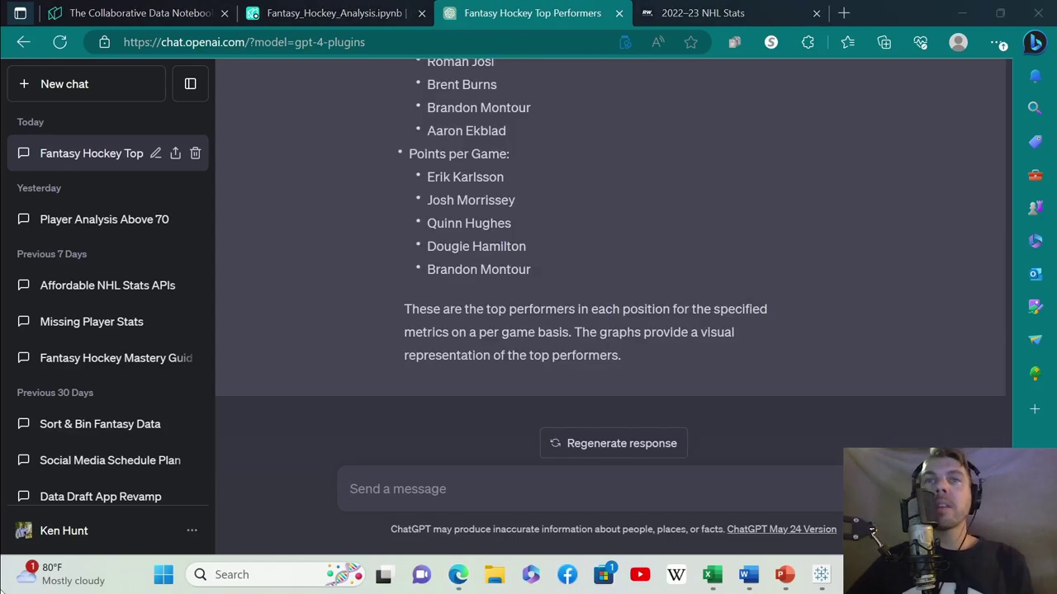
Paste and send the request for an interactive scatter plot of the top 20 players by shots per game.
{"action": "left_click", "coordinate": [478, 487]}
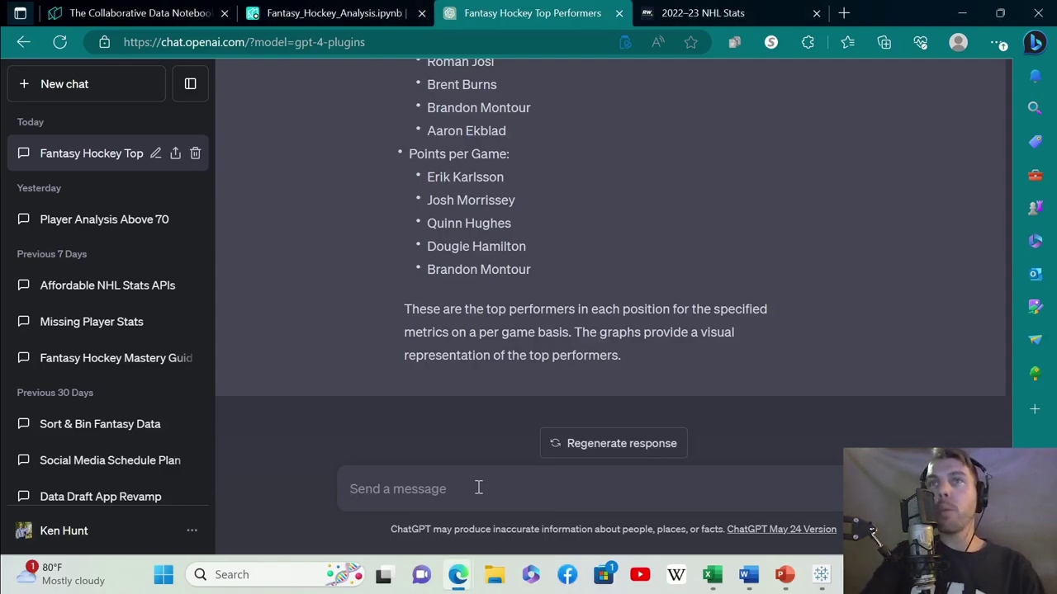
{"action": "type", "text": "Generate a scatter plot showing the top 20 players in terms of Shots Per game. Make the graph interactive"}
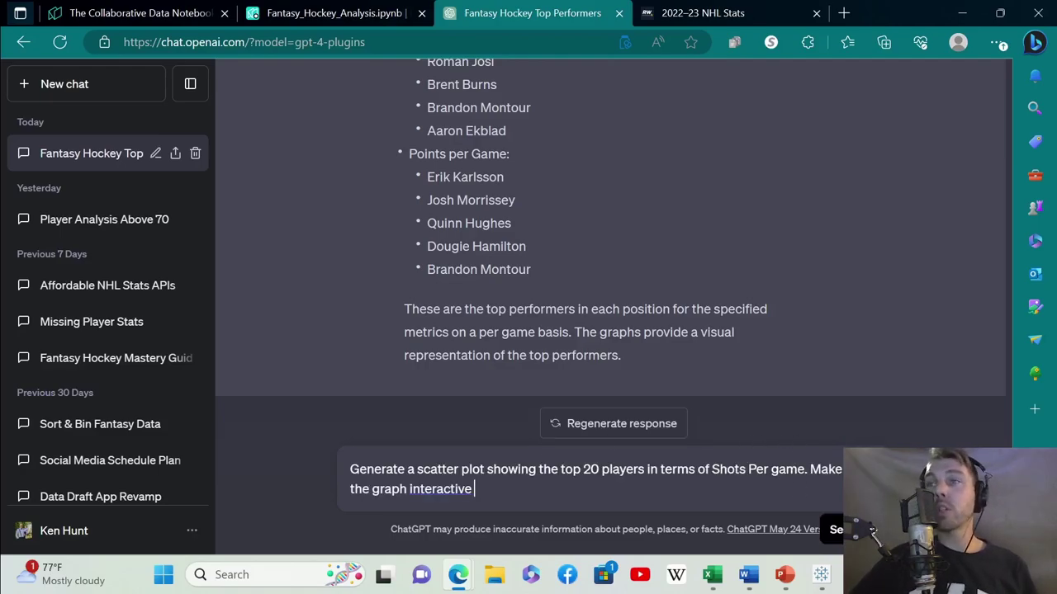
{"action": "left_click", "coordinate": [863, 489]}
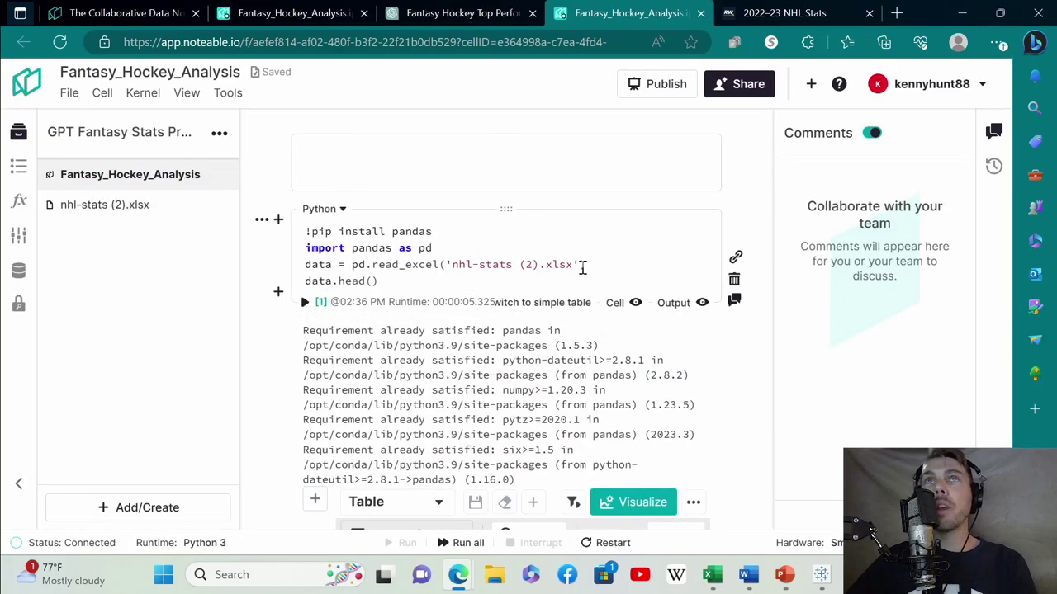
Inspect the Plotly 'Top 20 Players - Shots per Game' scatter plot tooltips, then return to ChatGPT.
{"action": "scroll", "coordinate": [719, 291], "scroll_direction": "down", "scroll_amount": 6}
{"action": "scroll", "coordinate": [715, 307], "scroll_direction": "down", "scroll_amount": 20}
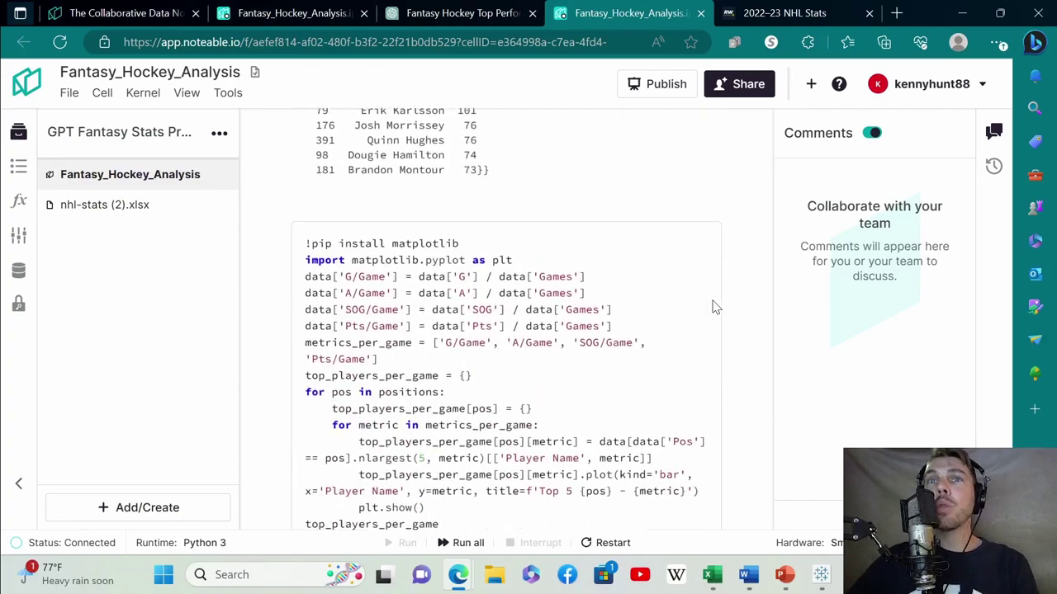
{"action": "scroll", "coordinate": [715, 307], "scroll_direction": "down", "scroll_amount": 20}
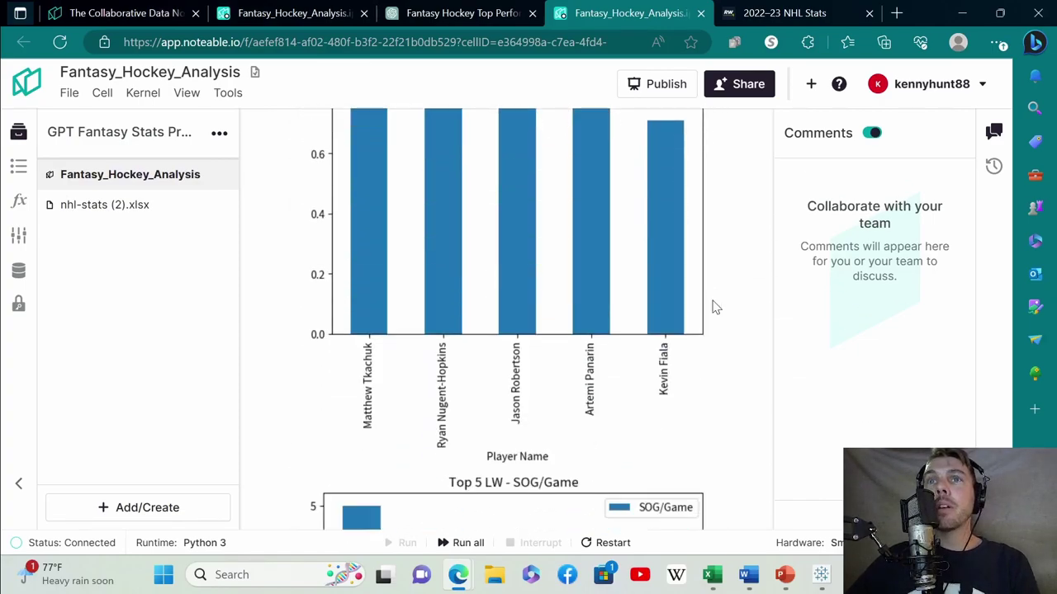
{"action": "scroll", "coordinate": [715, 307], "scroll_direction": "down", "scroll_amount": 20}
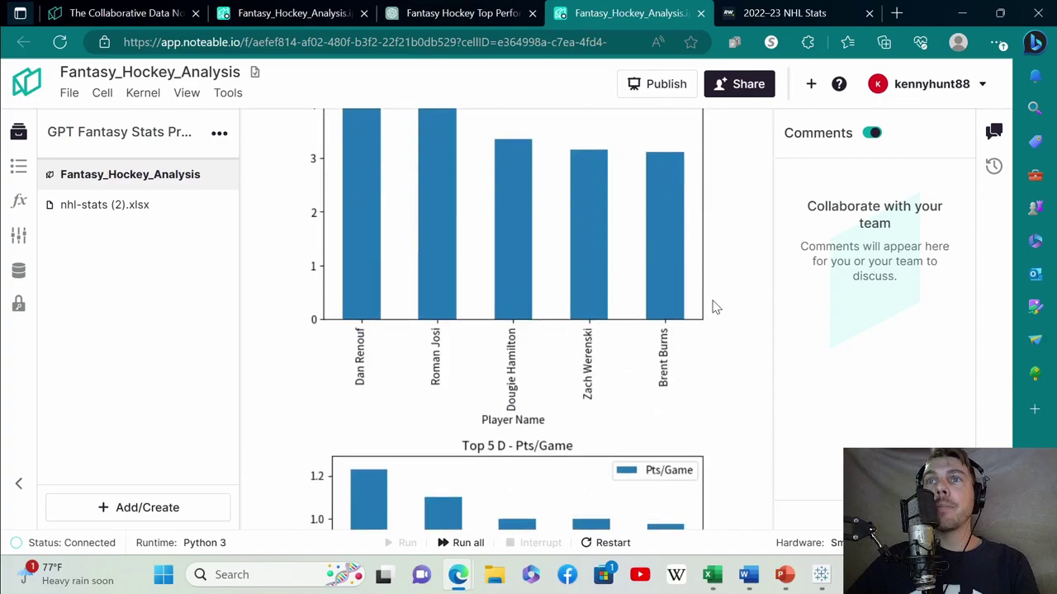
{"action": "scroll", "coordinate": [714, 307], "scroll_direction": "down", "scroll_amount": 20}
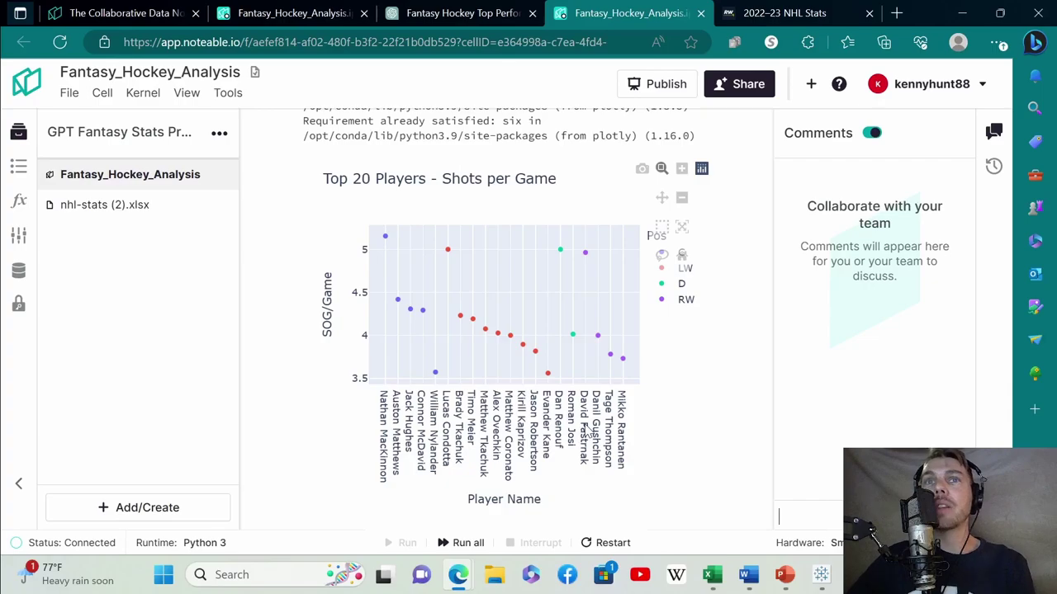
{"action": "mouse_move", "coordinate": [385, 231]}
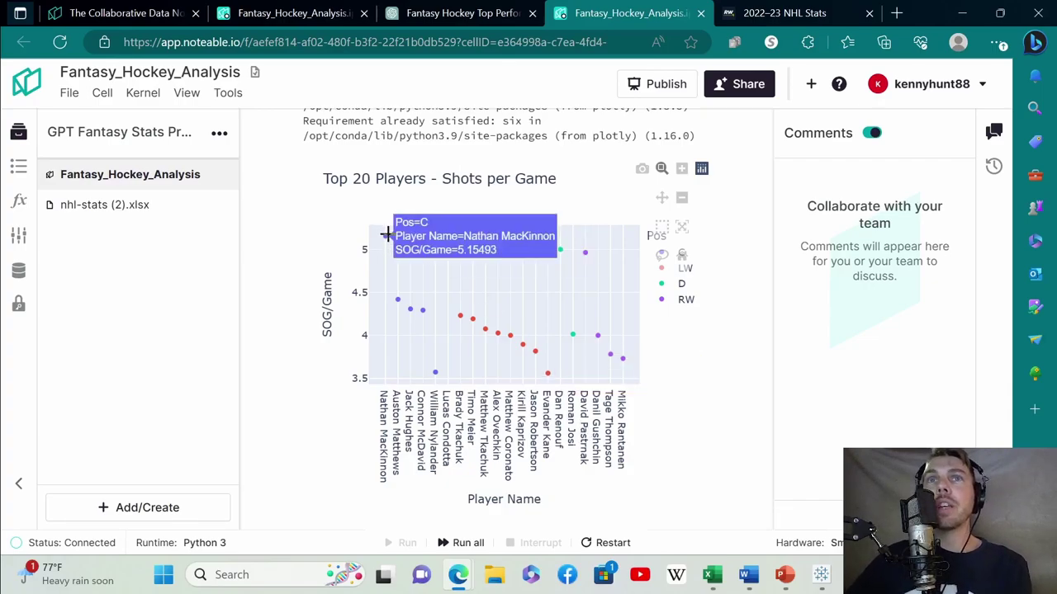
{"action": "mouse_move", "coordinate": [397, 300]}
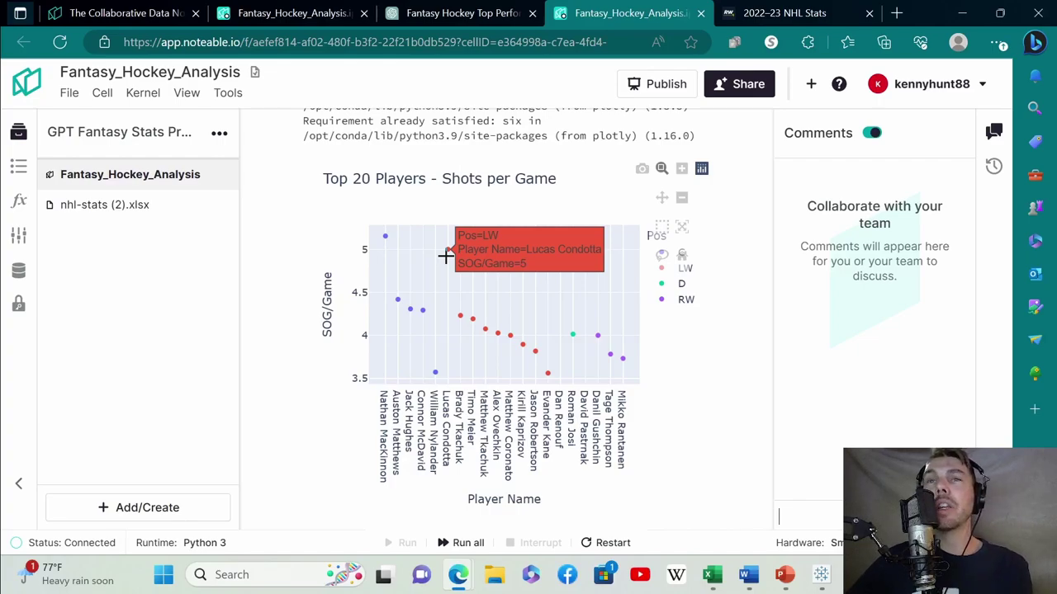
{"action": "mouse_move", "coordinate": [455, 315]}
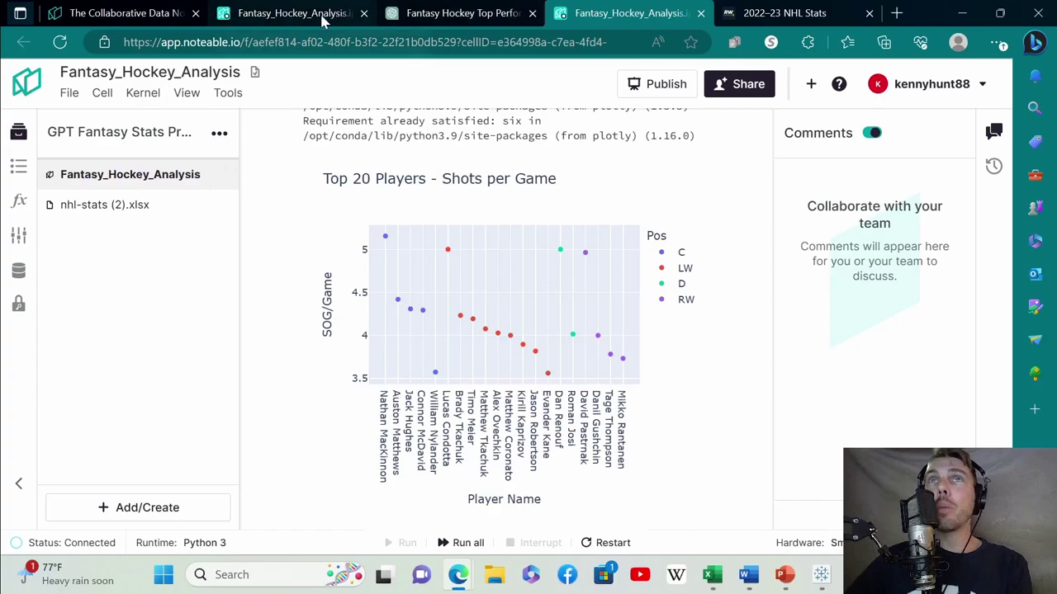
{"action": "left_click", "coordinate": [460, 11]}
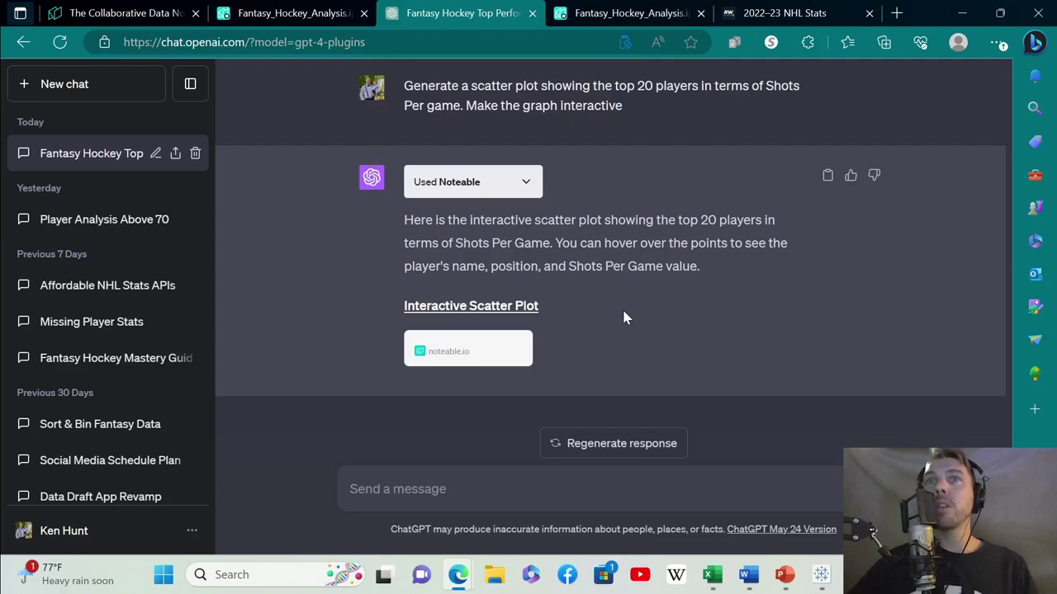
Send 'Which player is the most similar to John Carlson in terms of their per game averages?'.
{"action": "left_click", "coordinate": [459, 494]}
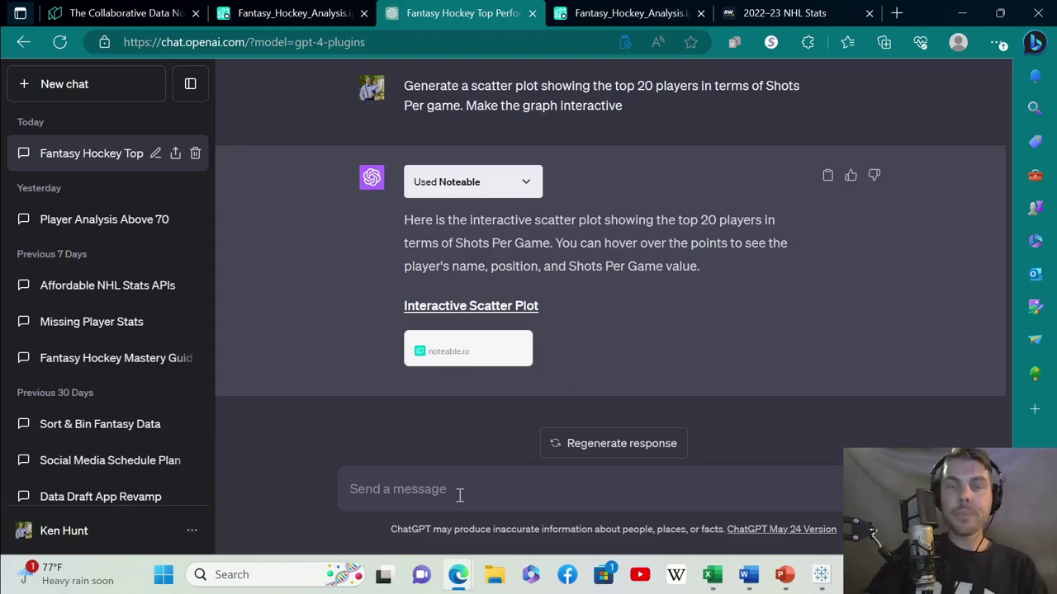
{"action": "type", "text": "Which ply"}
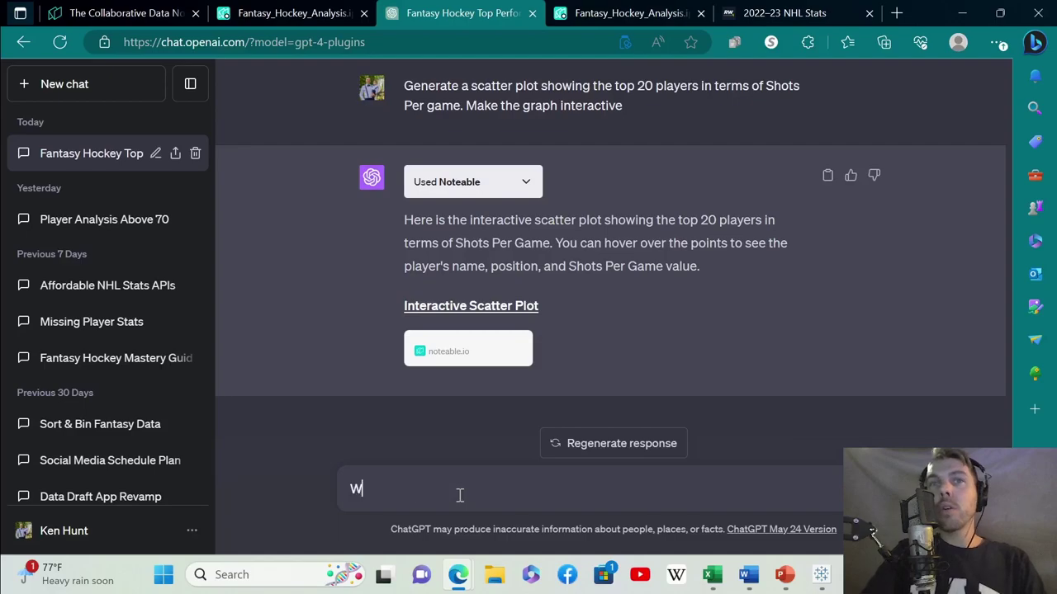
{"action": "key", "text": "BackSpace"}
{"action": "key", "text": "BackSpace"}
{"action": "type", "text": "layer is the most similarr"}
{"action": "key", "text": "BackSpace"}
{"action": "key", "text": "BackSpace"}
{"action": "key", "text": "BackSpace"}
{"action": "key", "text": "BackSpace"}
{"action": "type", "text": "lar to "}
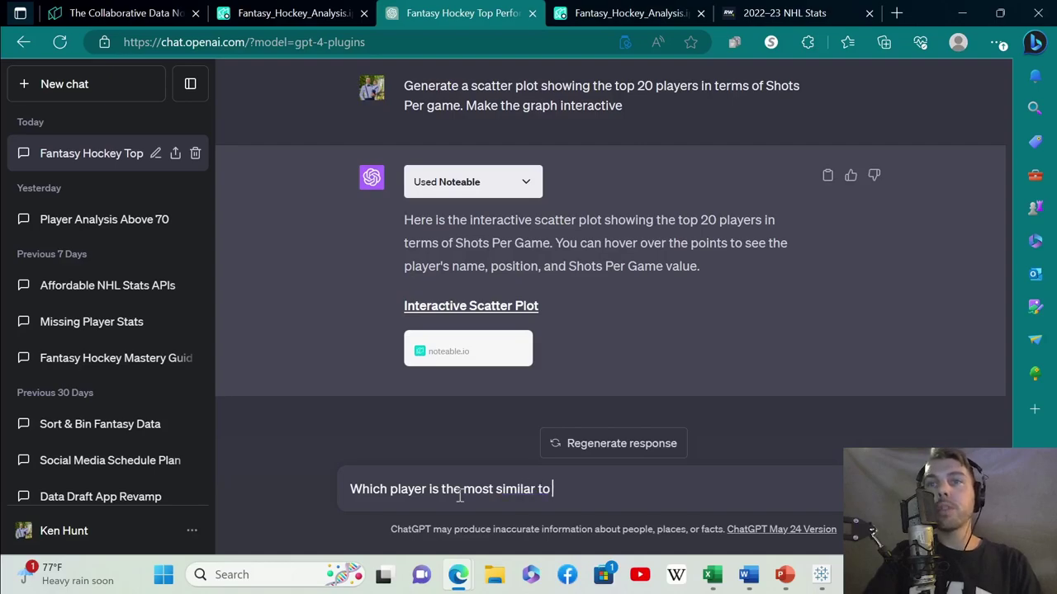
{"action": "type", "text": "John Carljso"}
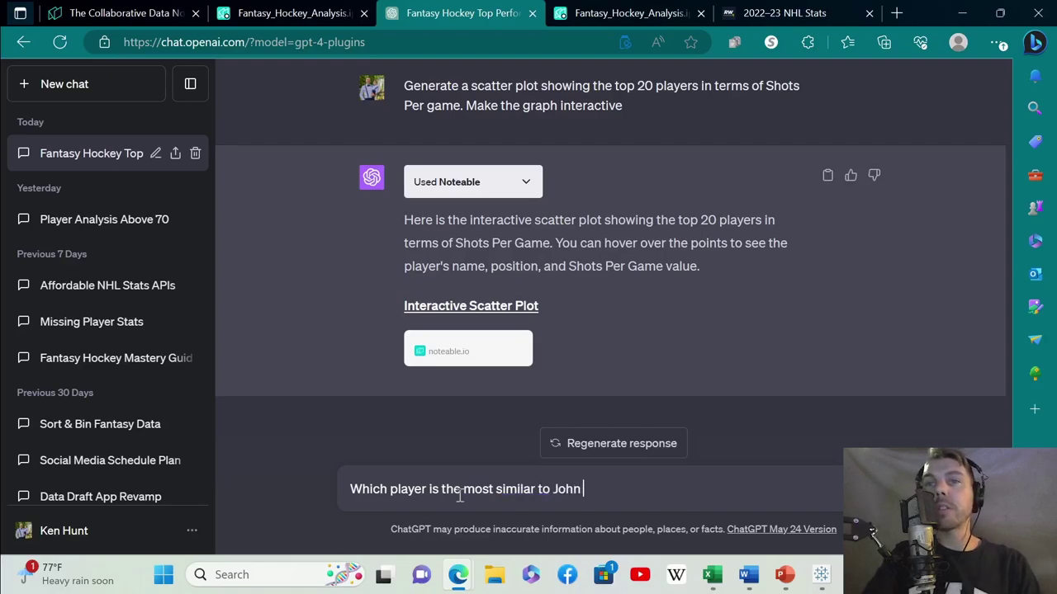
{"action": "key", "text": "BackSpace"}
{"action": "key", "text": "BackSpace"}
{"action": "key", "text": "BackSpace"}
{"action": "type", "text": "son "}
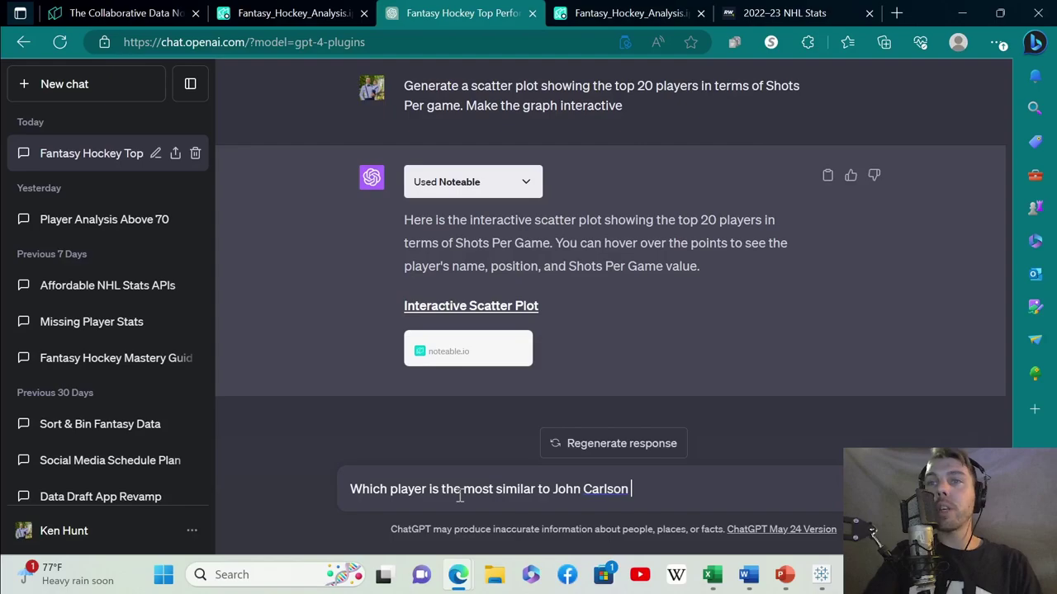
{"action": "type", "text": "in terms of their per game averages?"}
{"action": "key", "text": "Return"}
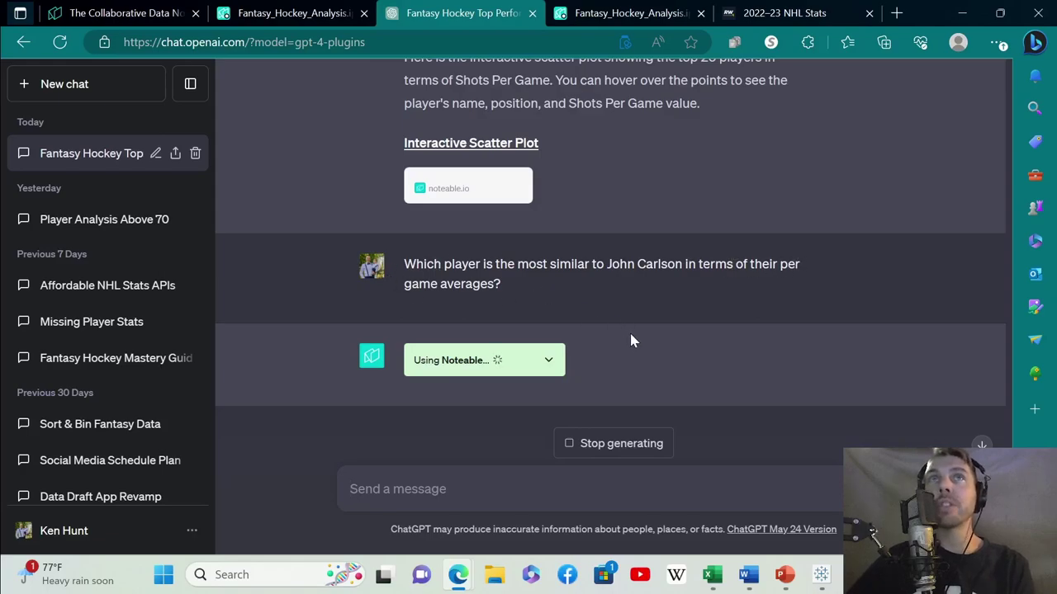
Close the duplicate Fantasy_Hockey_Analysis.ipynb tab and read the answer naming Brent Burns as most similar.
{"action": "left_click", "coordinate": [700, 13]}
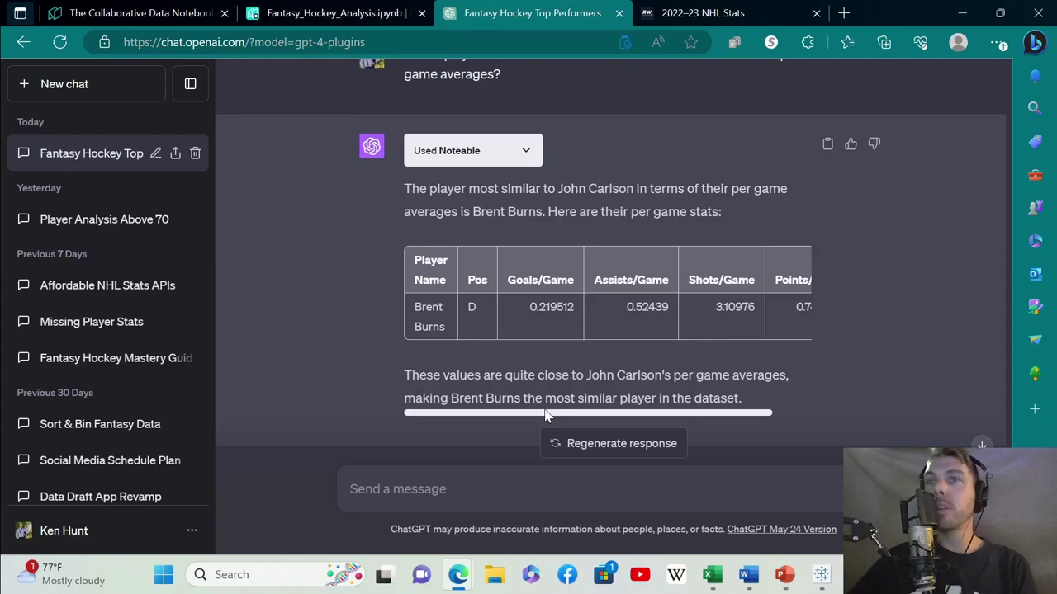
{"action": "left_click_drag", "start_coordinate": [575, 417], "coordinate": [531, 413]}
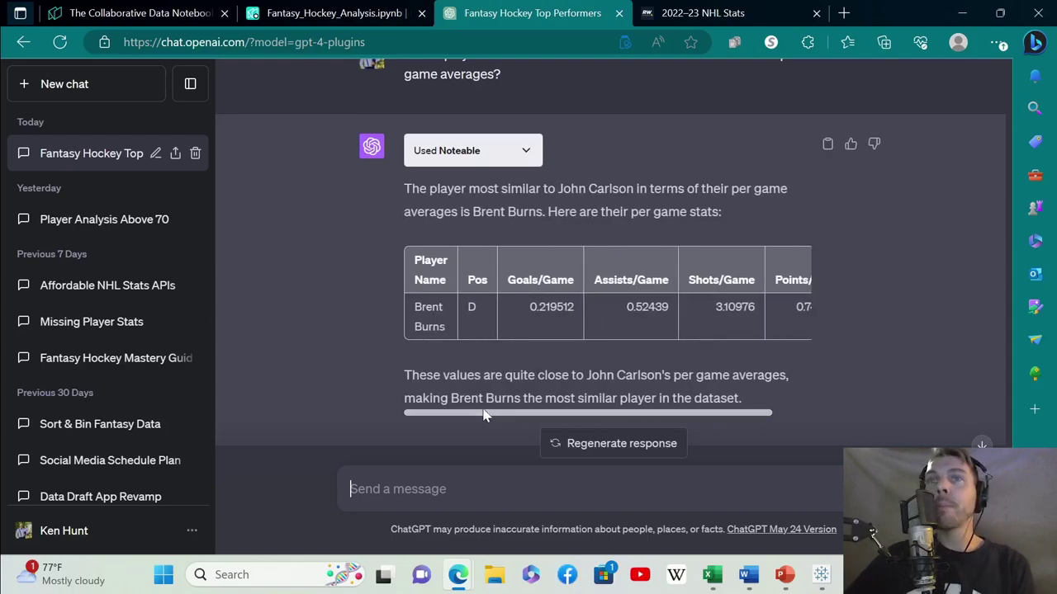